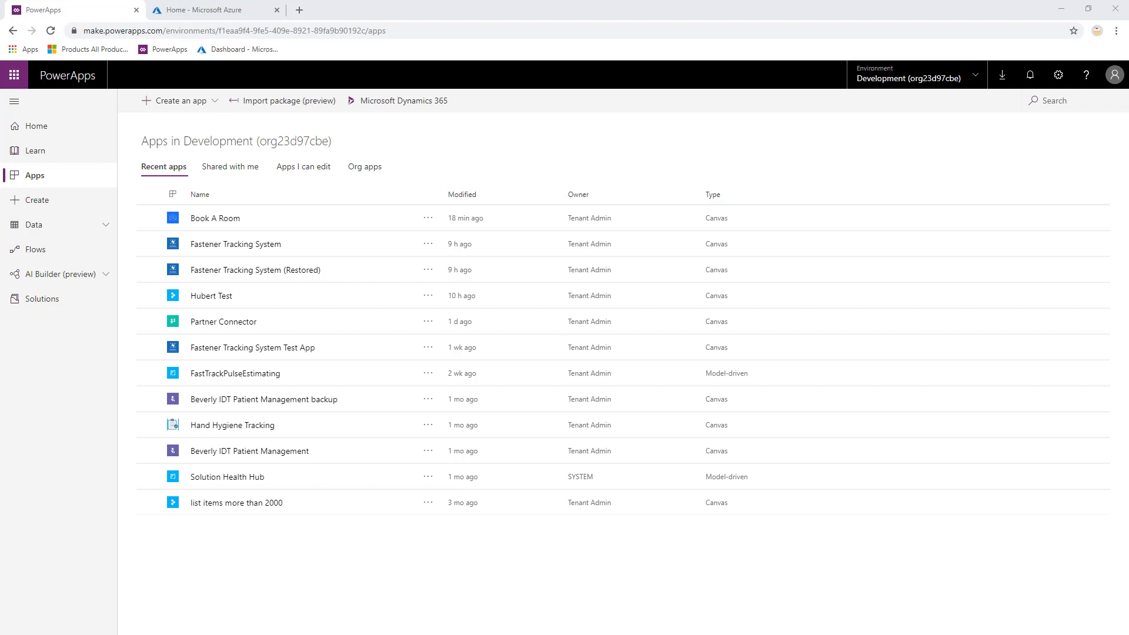
Switch from the PowerApps Development apps list to the Home - Microsoft Azure browser tab.
{"action": "left_click", "coordinate": [189, 11]}
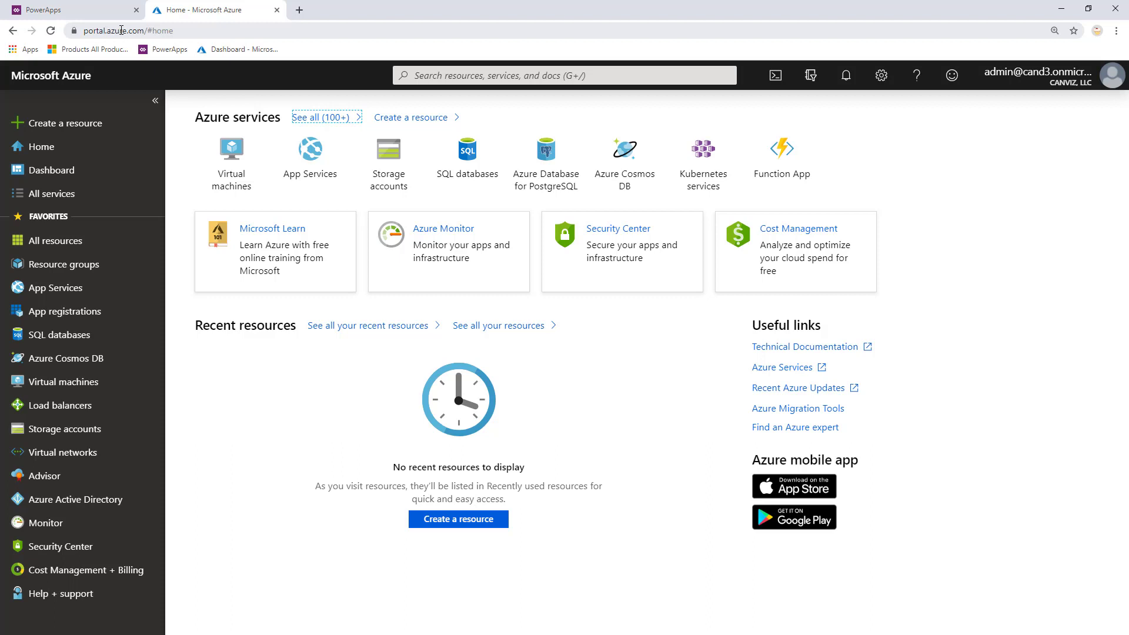
Open All users in Azure Active Directory and start a new guest user invitation.
{"action": "left_click", "coordinate": [97, 499]}
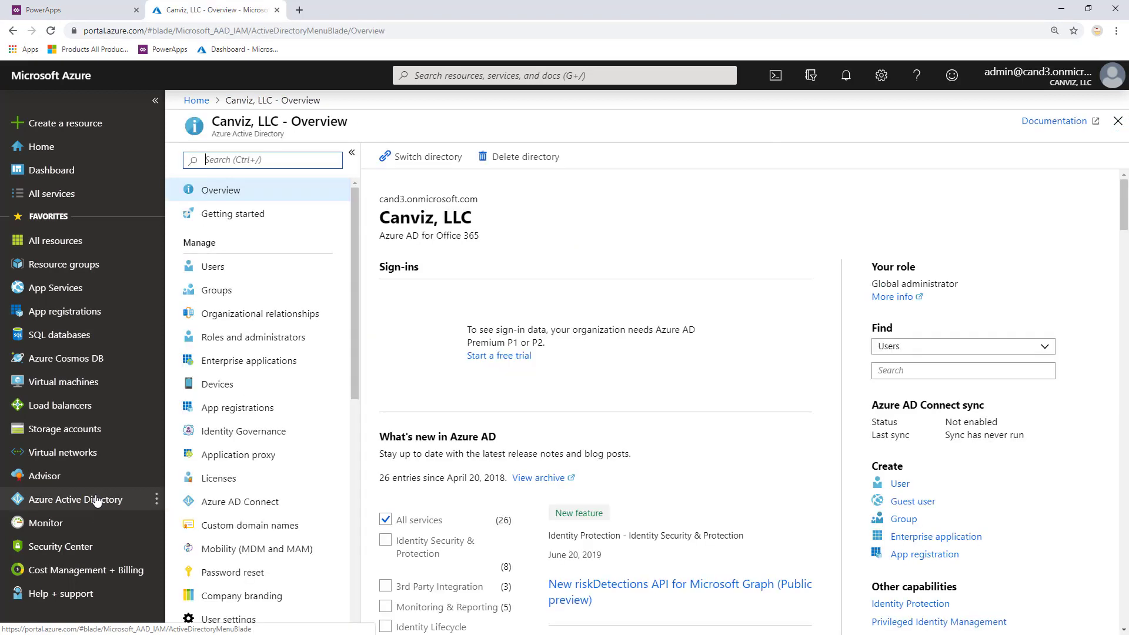
{"action": "left_click", "coordinate": [212, 268]}
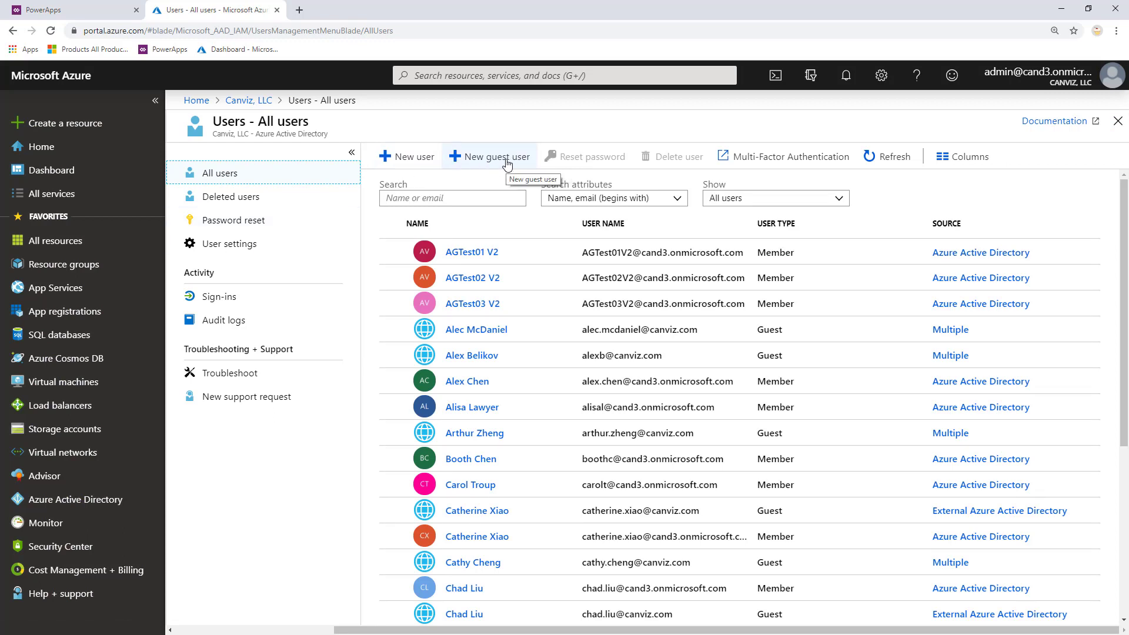
{"action": "left_click", "coordinate": [507, 164]}
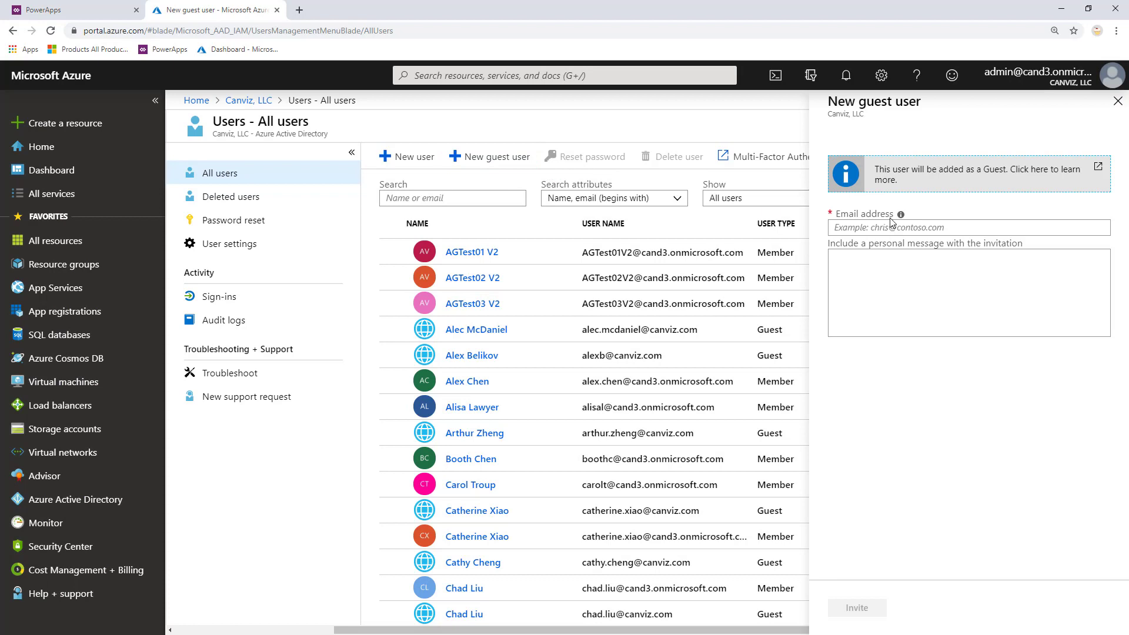
Enter the guest's e-mail and a message recommending the PowerApp, send it, and dismiss the notice.
{"action": "left_click", "coordinate": [895, 226]}
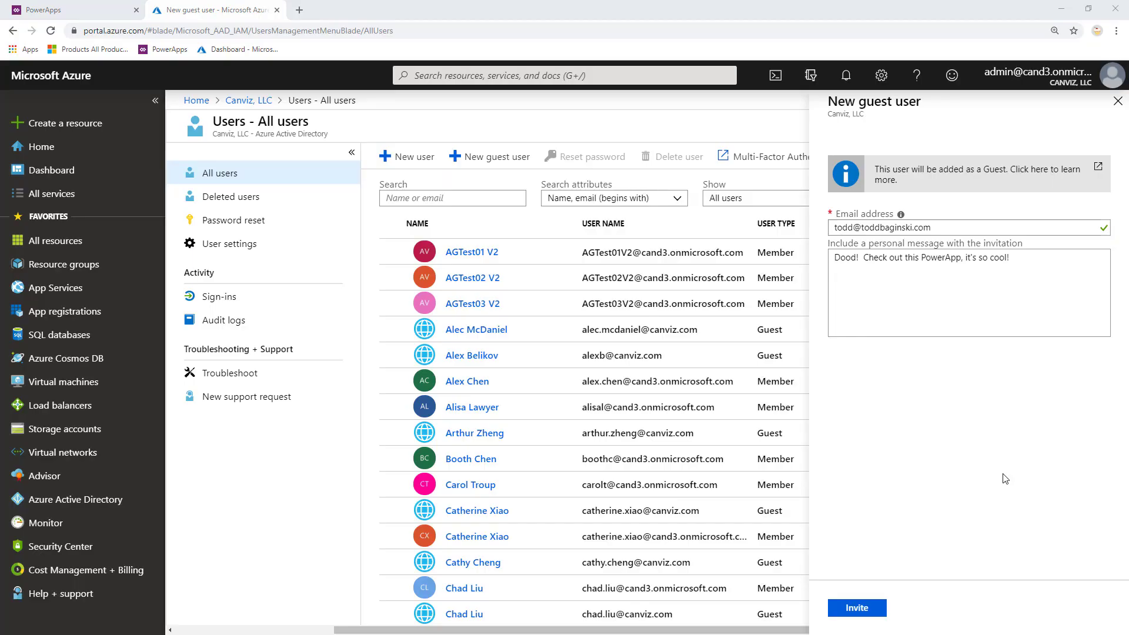
{"action": "left_click_drag", "start_coordinate": [941, 229], "coordinate": [825, 230]}
{"action": "left_click_drag", "start_coordinate": [1068, 260], "coordinate": [833, 262]}
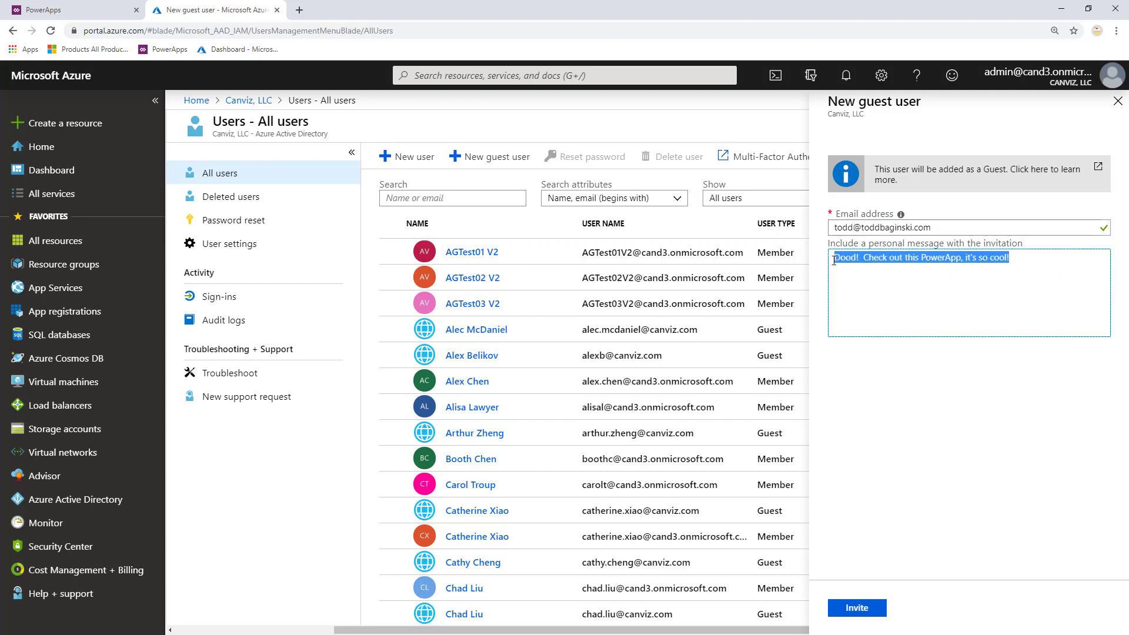
{"action": "left_click", "coordinate": [948, 405]}
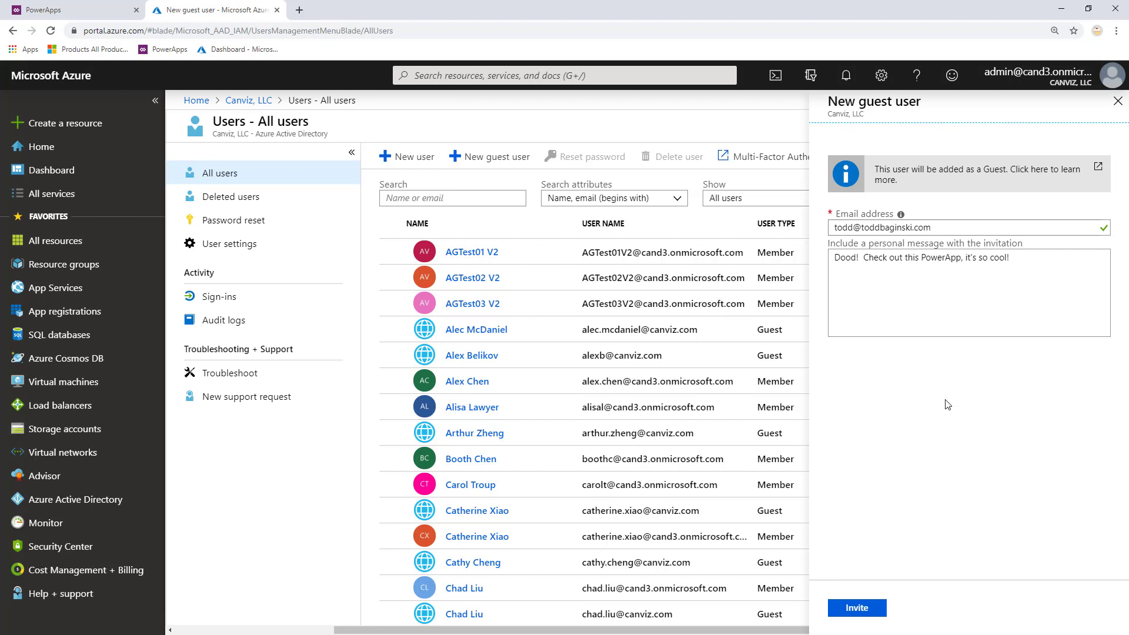
{"action": "left_click", "coordinate": [858, 609]}
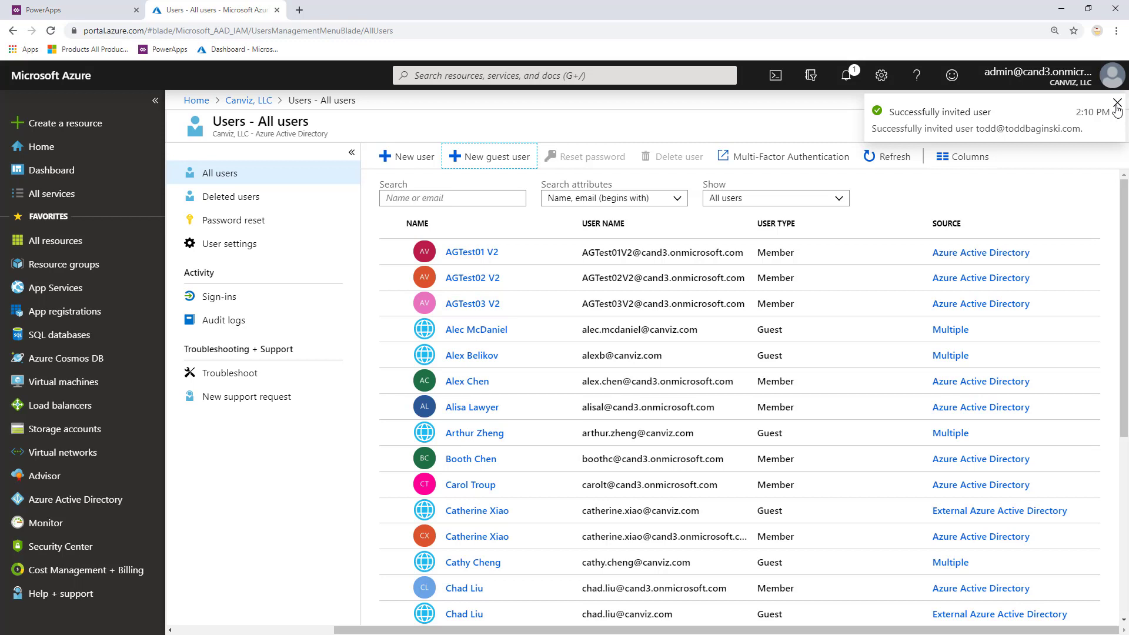
{"action": "left_click", "coordinate": [1117, 105]}
Open Licenses > All products, choose Microsoft PowerApps Plan 2 Trial, and begin assigning it.
{"action": "left_click", "coordinate": [72, 503]}
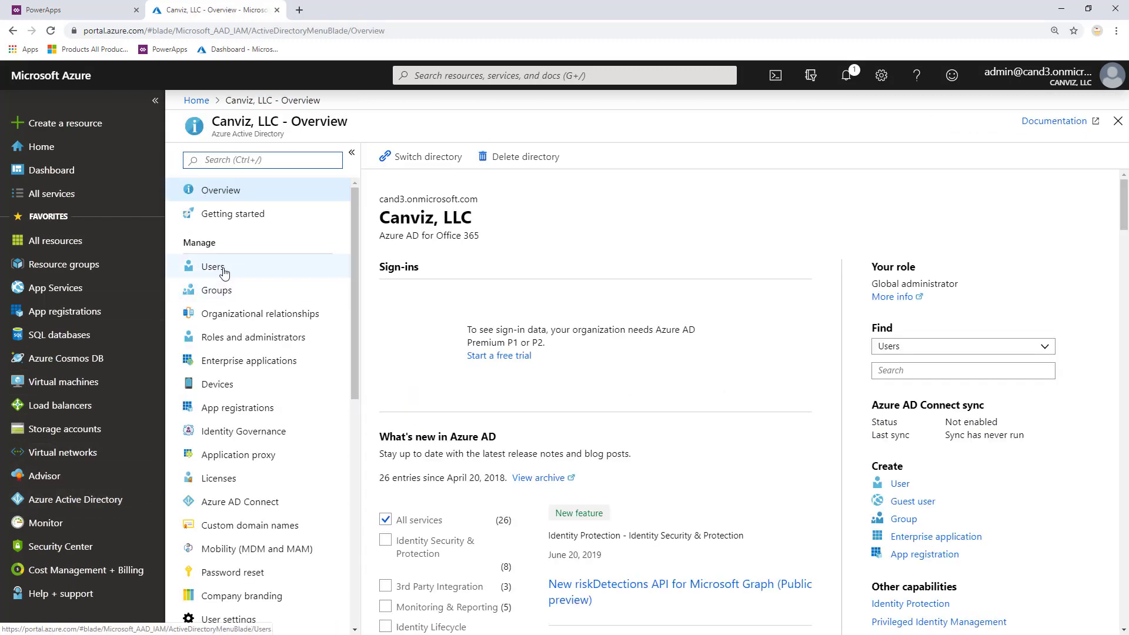
{"action": "left_click", "coordinate": [248, 482]}
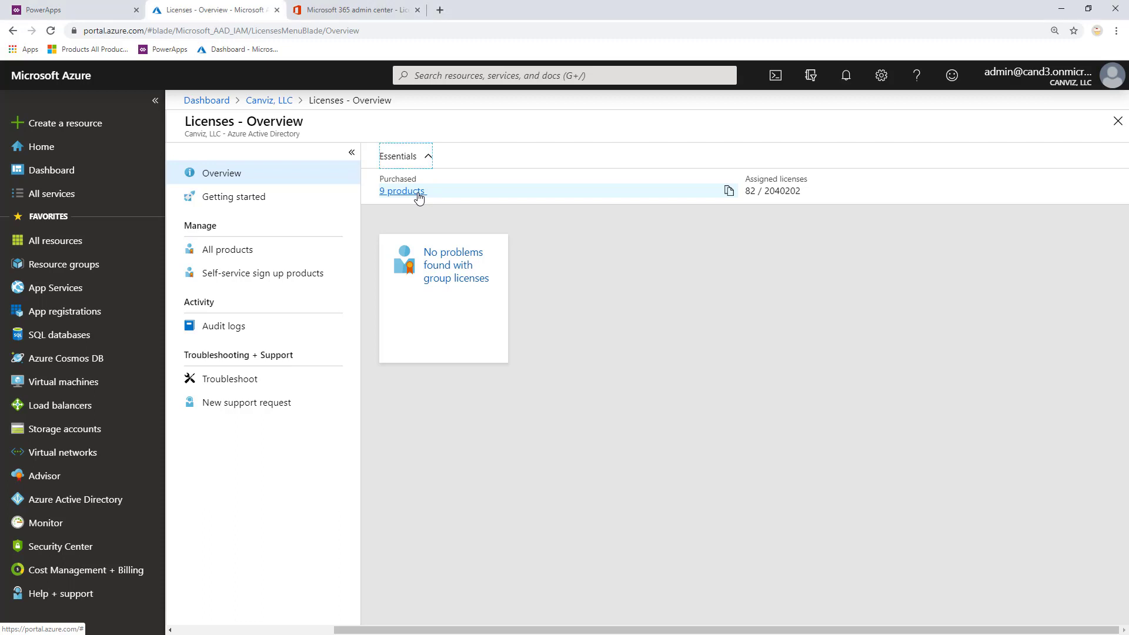
{"action": "left_click", "coordinate": [420, 198]}
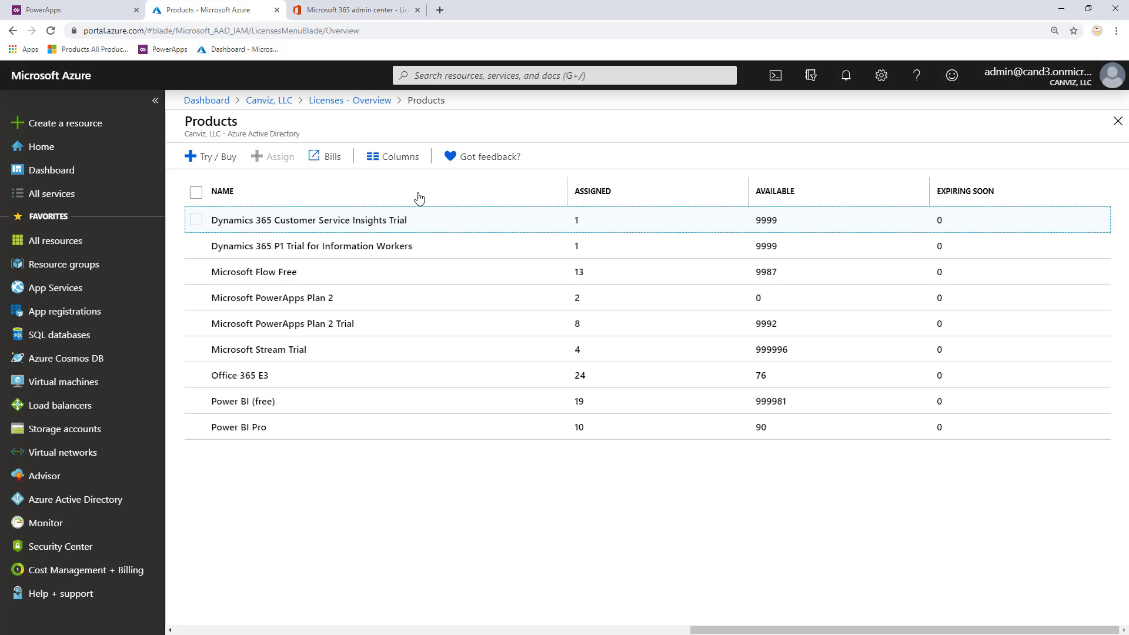
{"action": "left_click", "coordinate": [426, 331]}
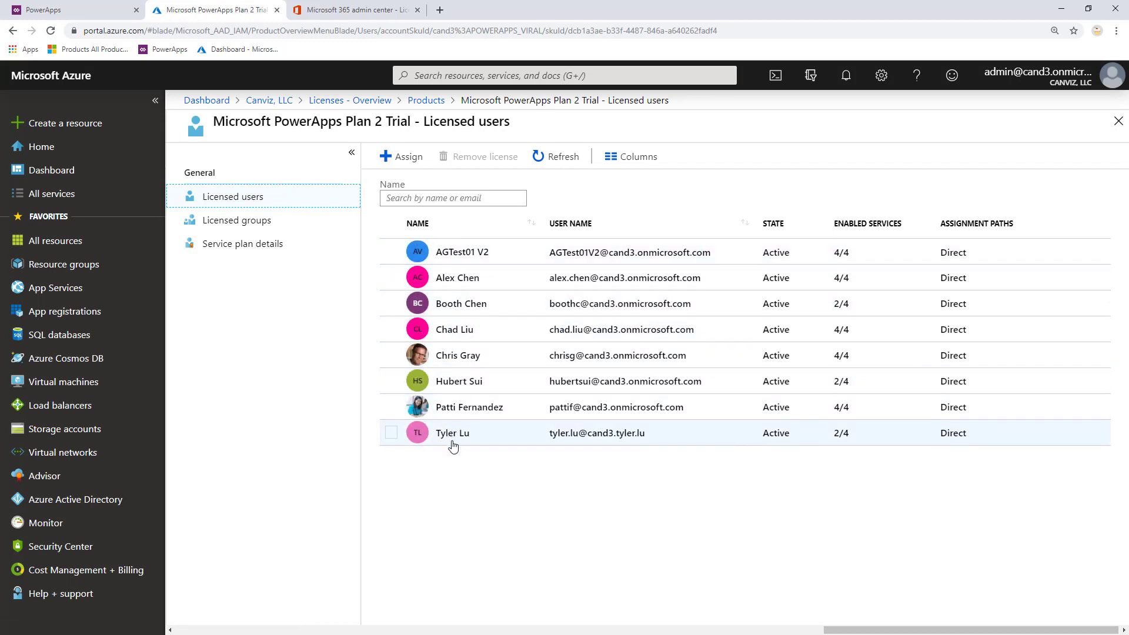
{"action": "left_click", "coordinate": [409, 163]}
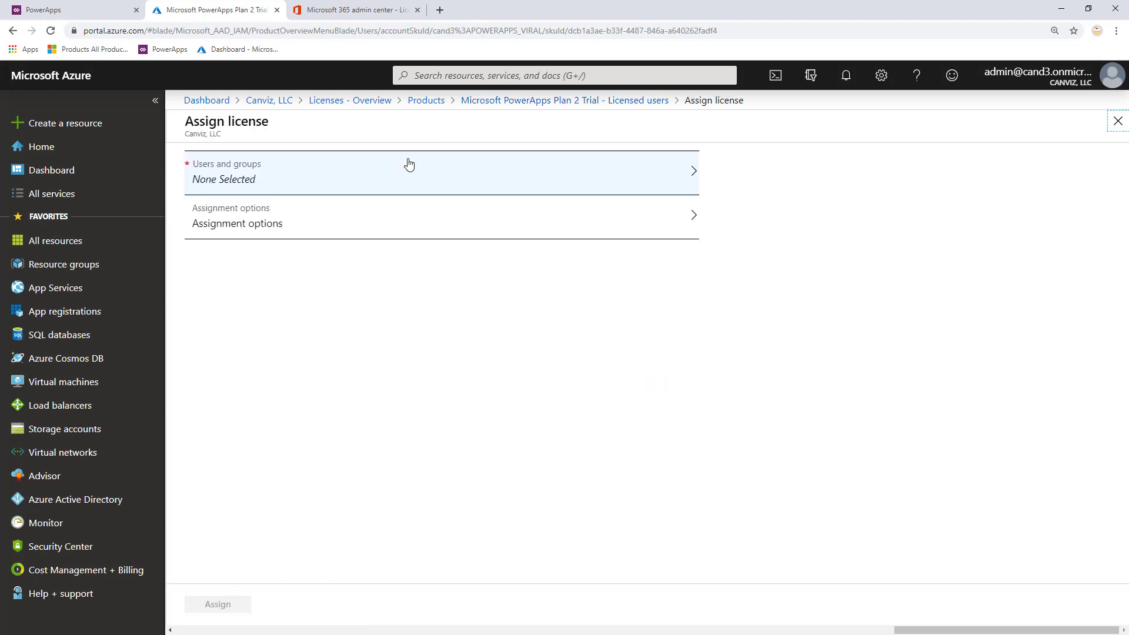
Find the guest by name, select them, and assign the PowerApps Plan 2 Trial license with all services.
{"action": "left_click", "coordinate": [479, 171]}
{"action": "type", "text": "todd"}
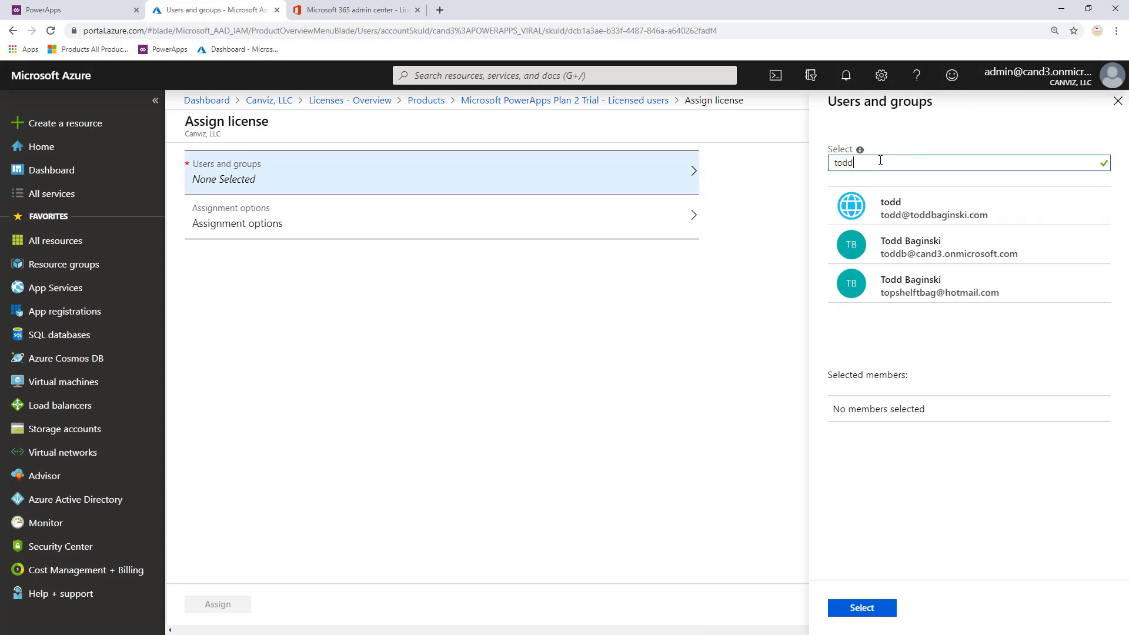
{"action": "left_click", "coordinate": [939, 211]}
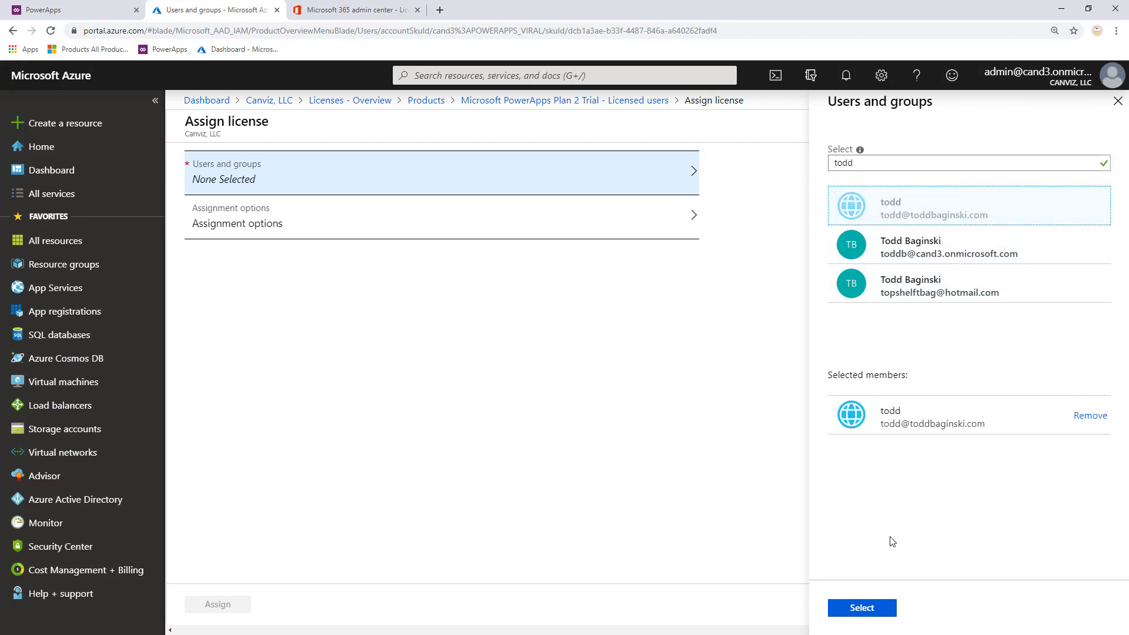
{"action": "left_click", "coordinate": [882, 610]}
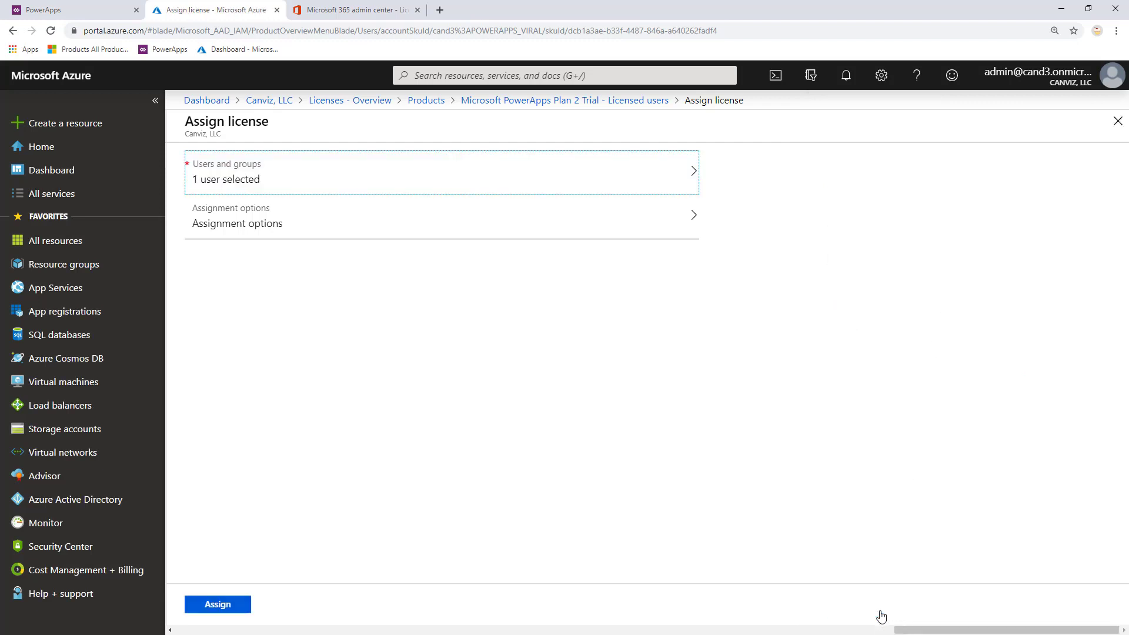
{"action": "left_click", "coordinate": [334, 218]}
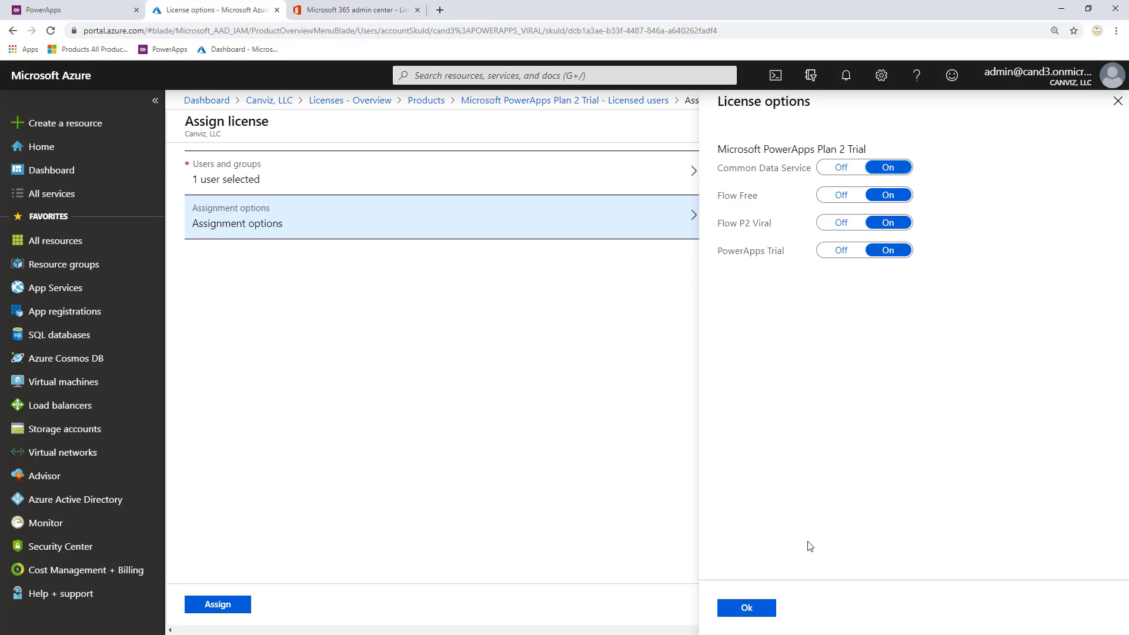
{"action": "left_click", "coordinate": [769, 612]}
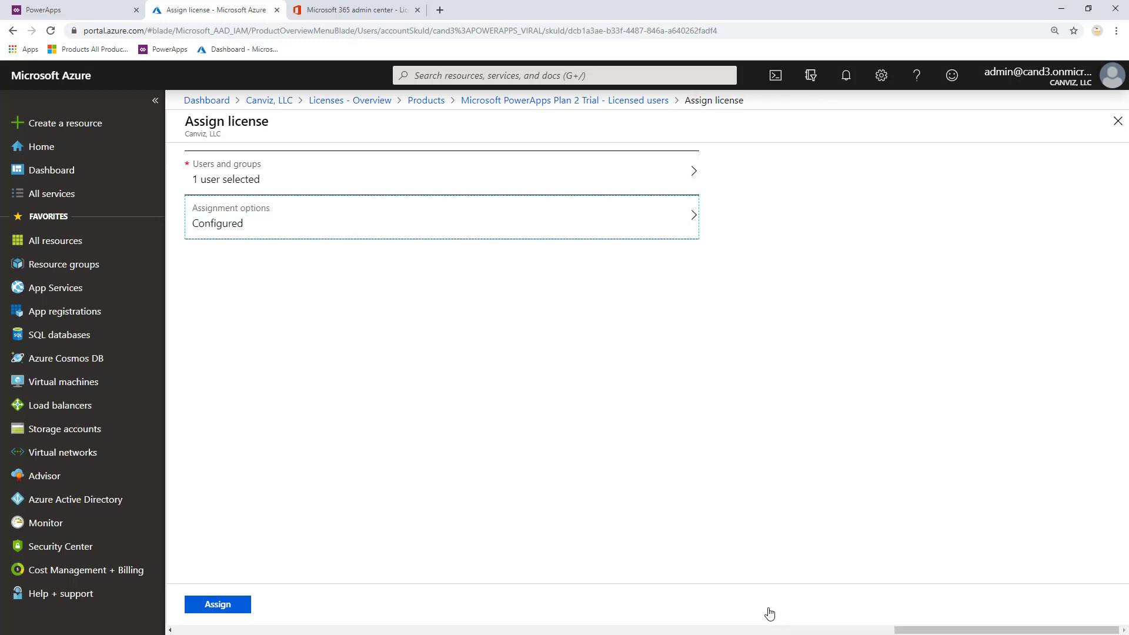
{"action": "left_click", "coordinate": [241, 609]}
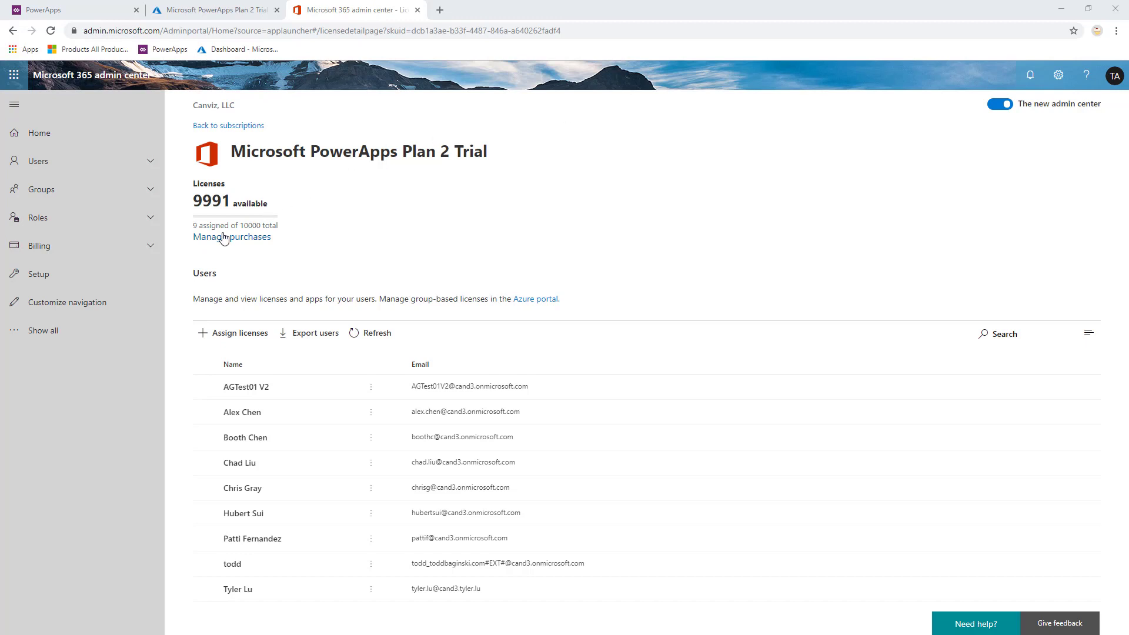
{"action": "left_click", "coordinate": [151, 247]}
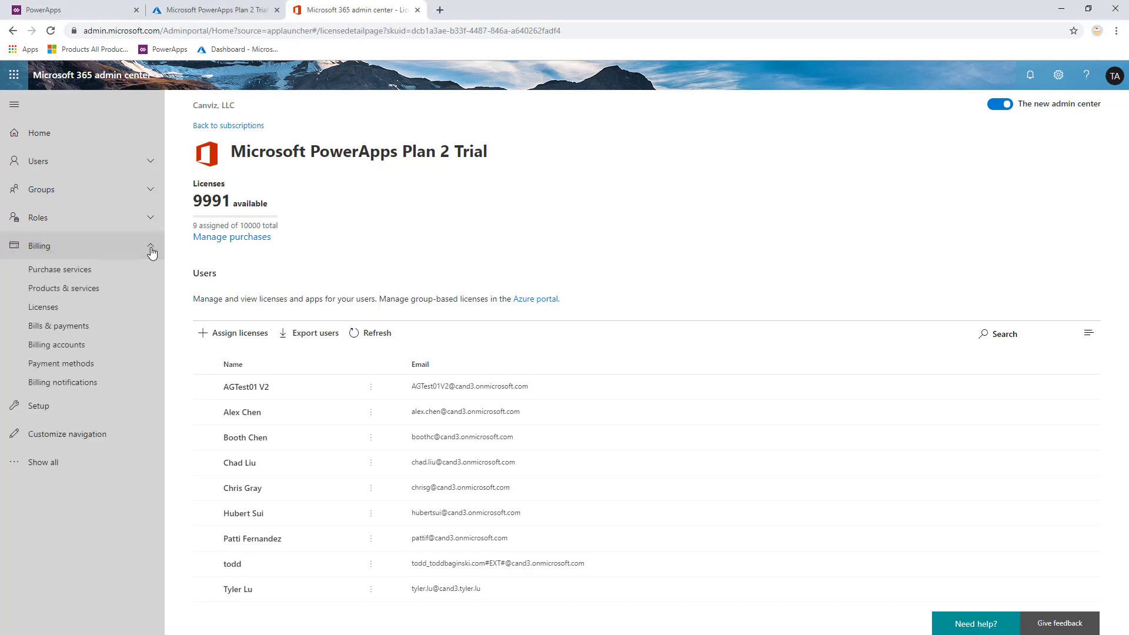
{"action": "left_click", "coordinate": [51, 311]}
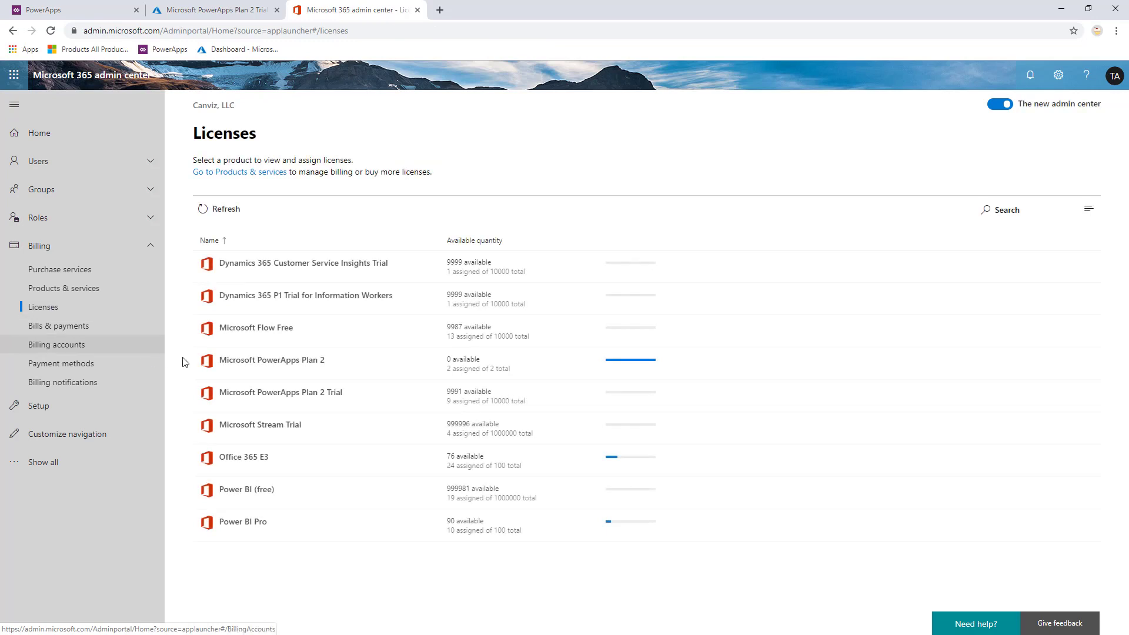
{"action": "left_click", "coordinate": [308, 398]}
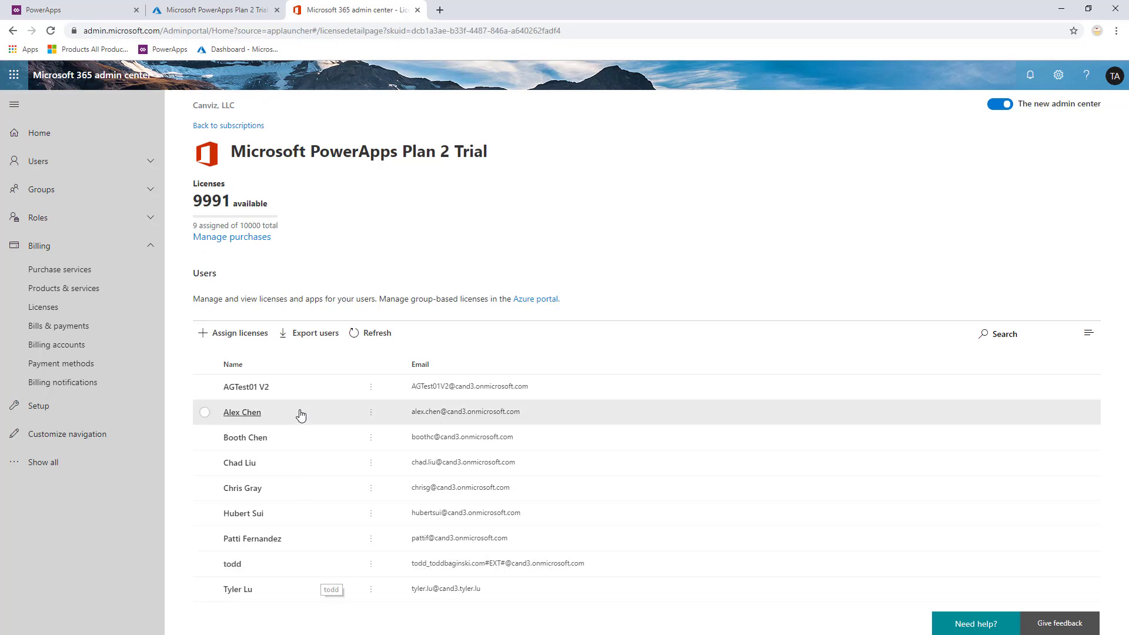
Search for the guest and assign them the PowerApps Plan 2 Trial licence, keeping all four services enabled.
{"action": "left_click", "coordinate": [240, 335]}
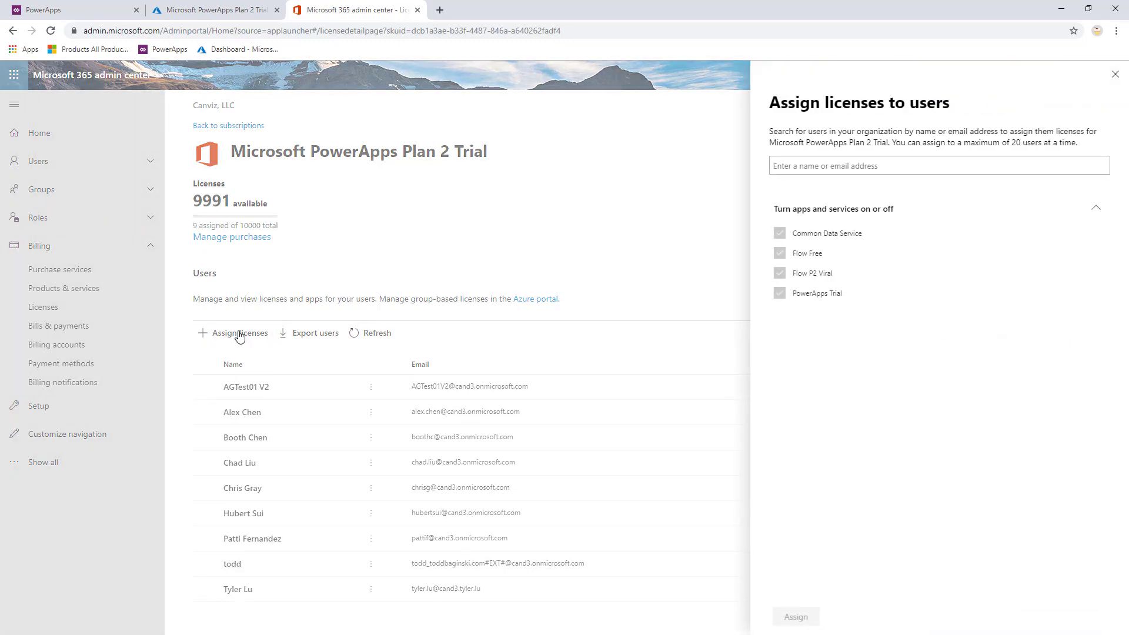
{"action": "left_click", "coordinate": [825, 165]}
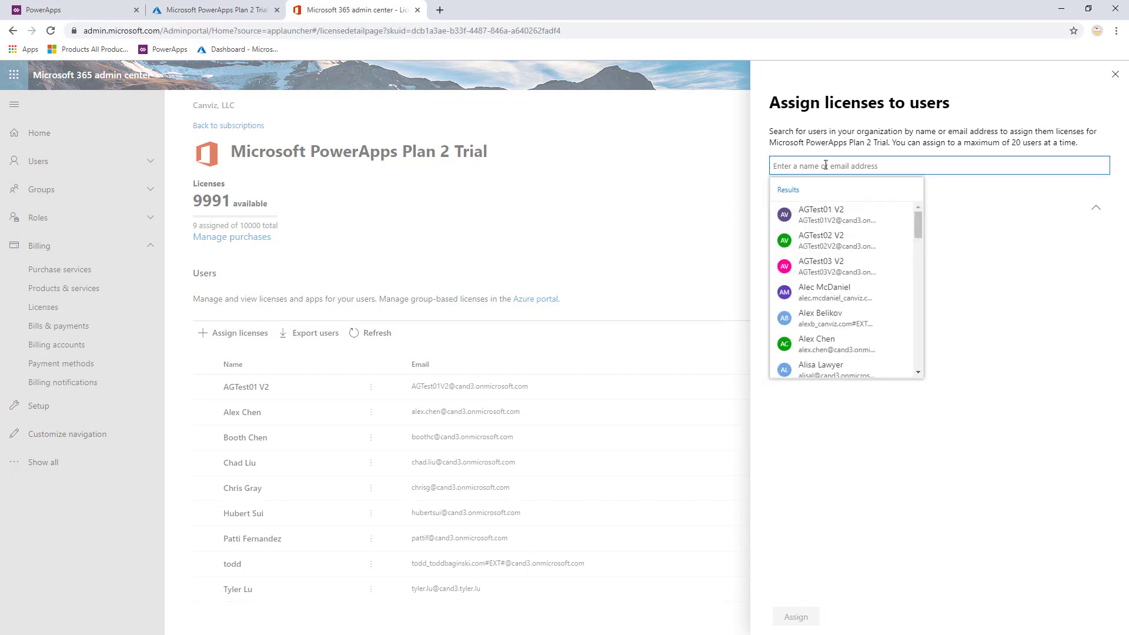
{"action": "type", "text": "todd"}
{"action": "left_click", "coordinate": [857, 213]}
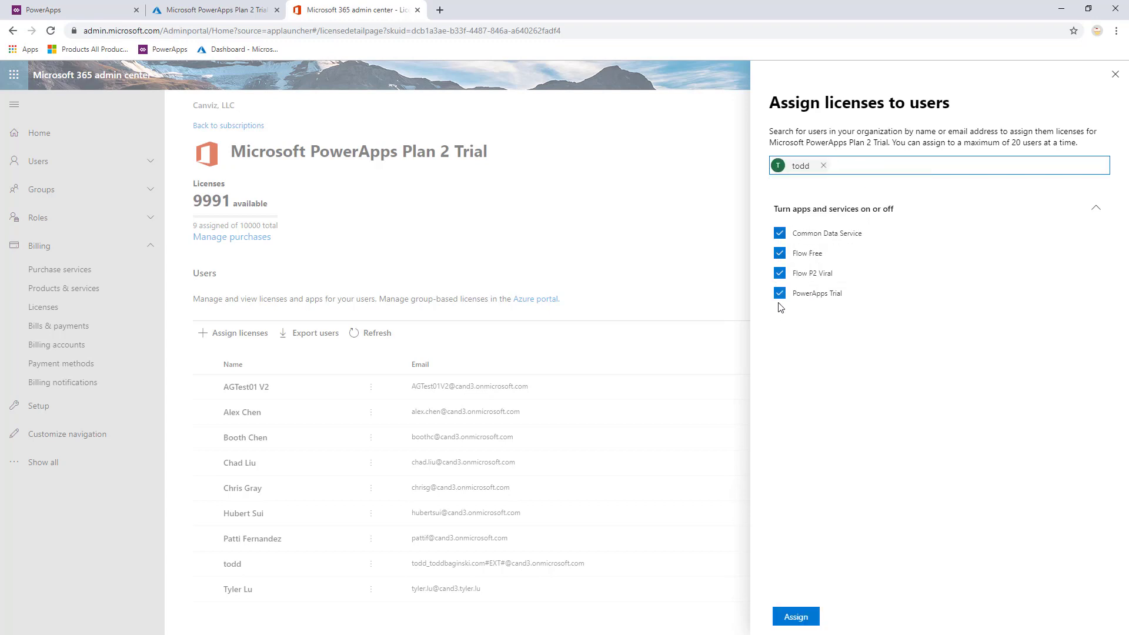
{"action": "left_click", "coordinate": [799, 618]}
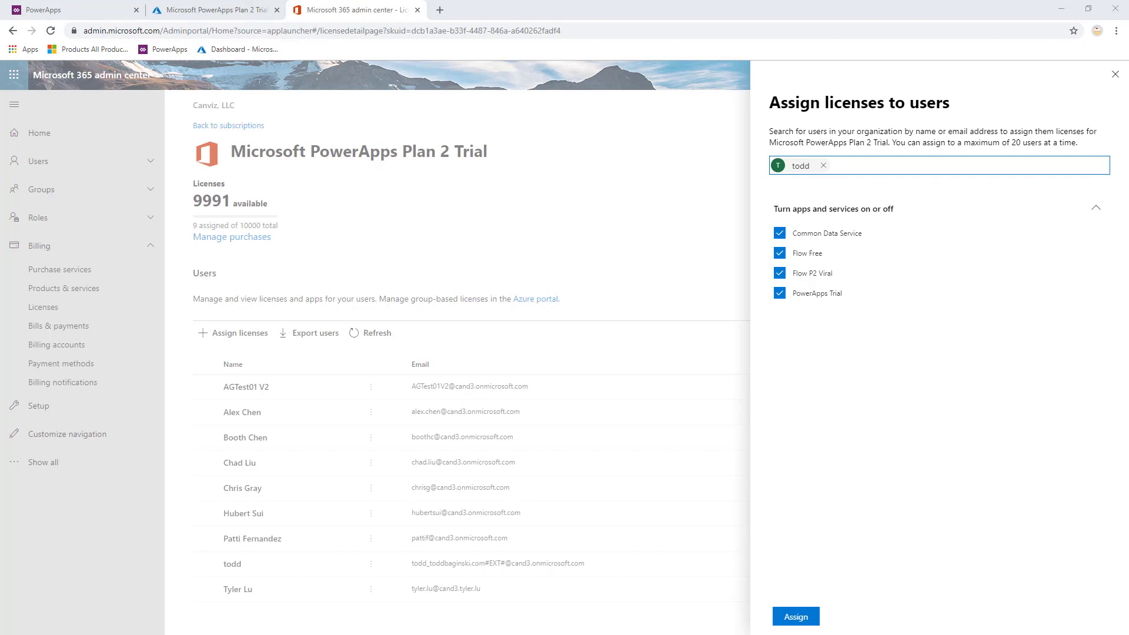
{"action": "left_click", "coordinate": [1115, 74]}
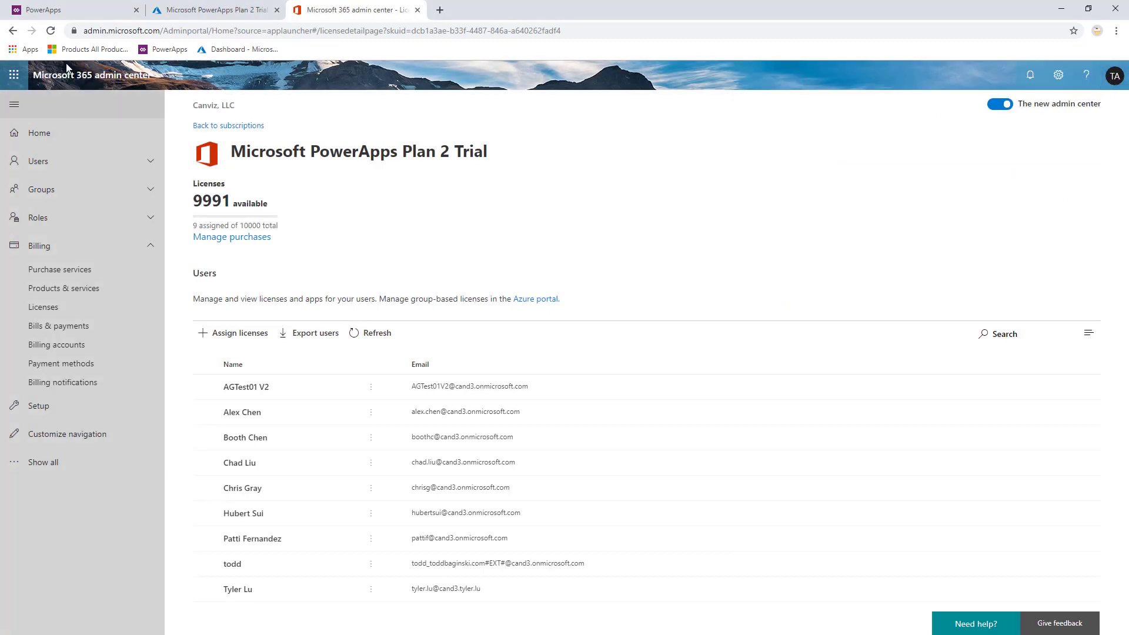
{"action": "left_click", "coordinate": [59, 11]}
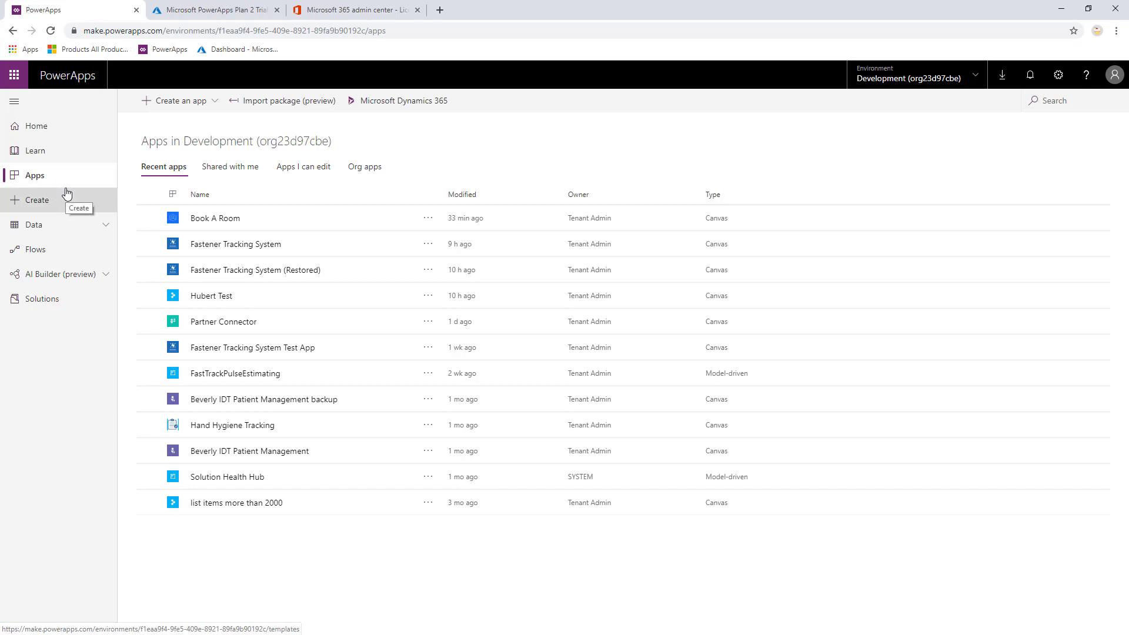
{"action": "left_click", "coordinate": [227, 220]}
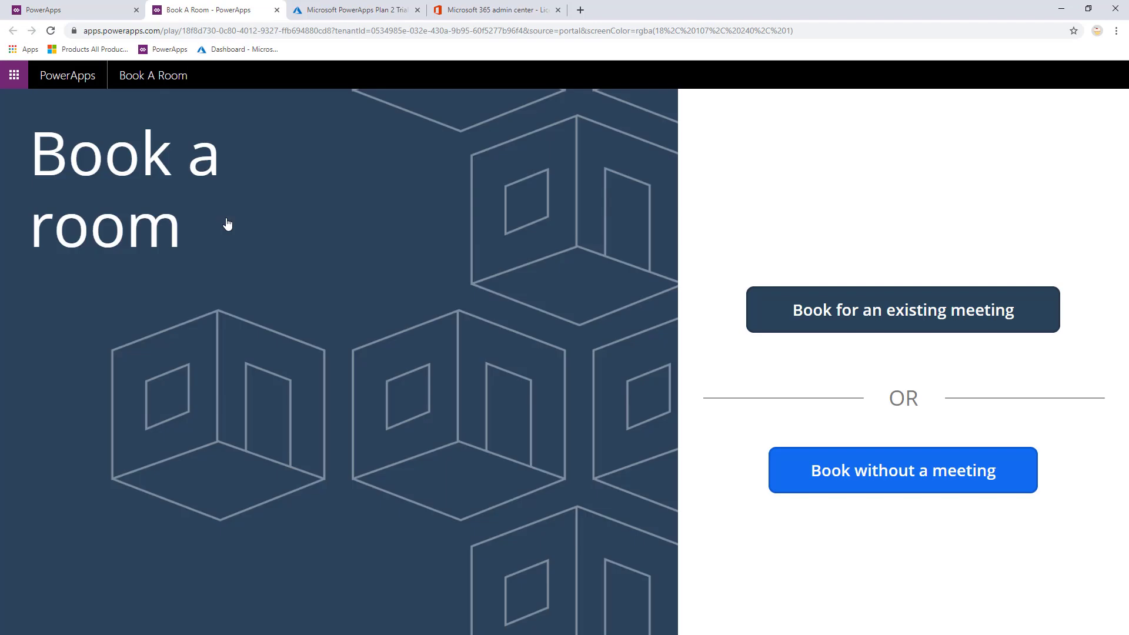
{"action": "left_click", "coordinate": [277, 10]}
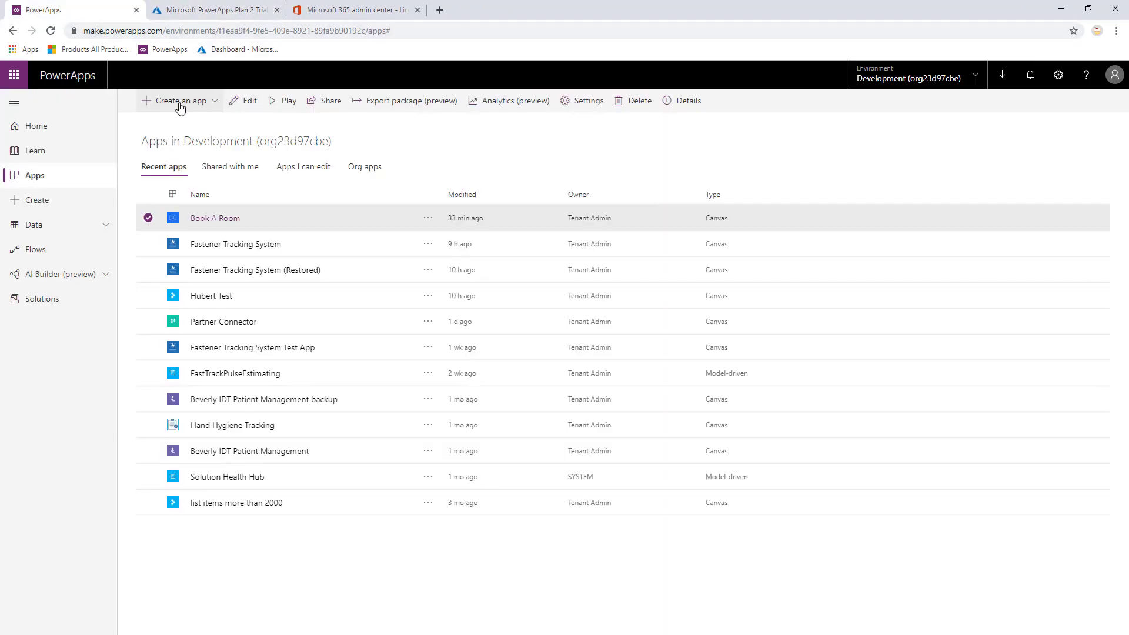
Browse the app templates, open the Book A Room template, then cancel without creating an app.
{"action": "left_click", "coordinate": [73, 198]}
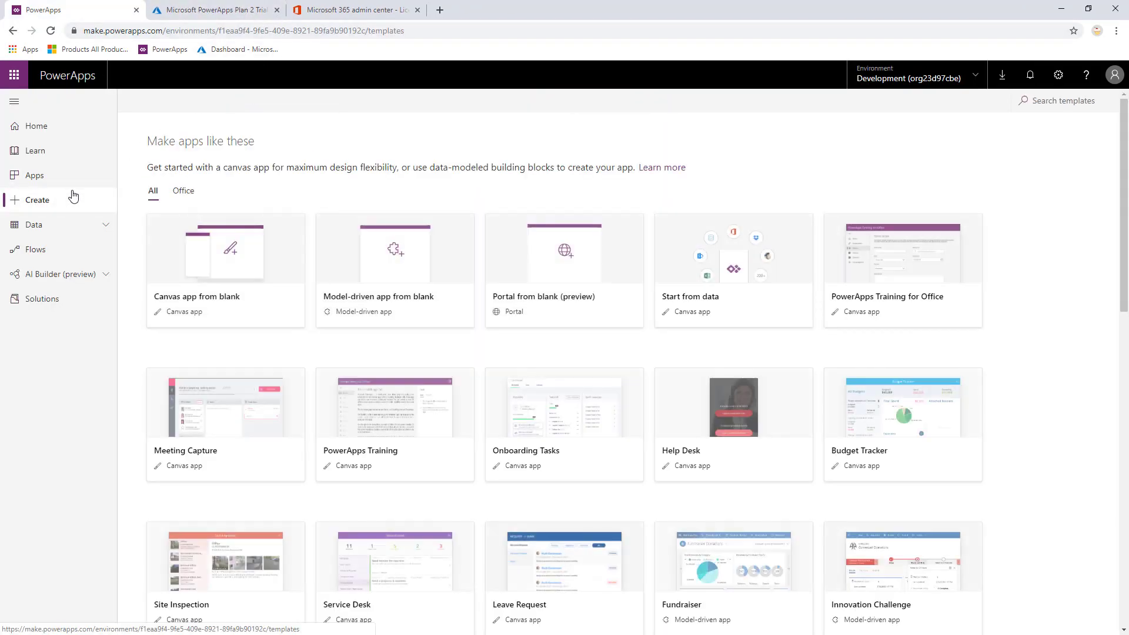
{"action": "scroll", "coordinate": [785, 364], "scroll_direction": "down", "scroll_amount": 3}
{"action": "scroll", "coordinate": [759, 335], "scroll_direction": "down", "scroll_amount": 5}
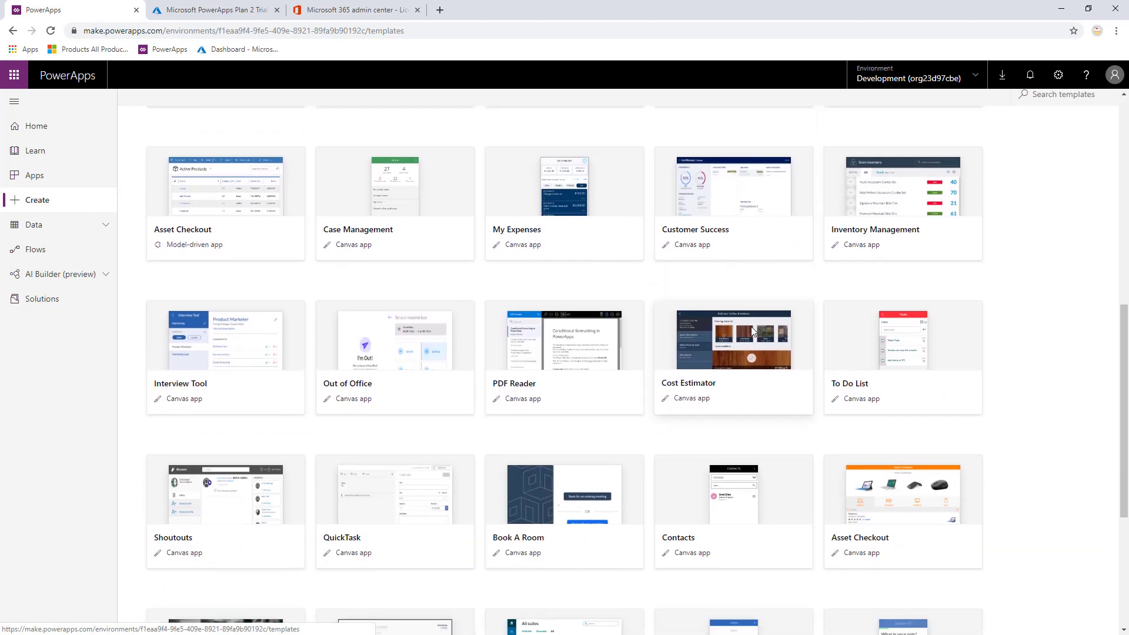
{"action": "scroll", "coordinate": [647, 353], "scroll_direction": "down", "scroll_amount": 3}
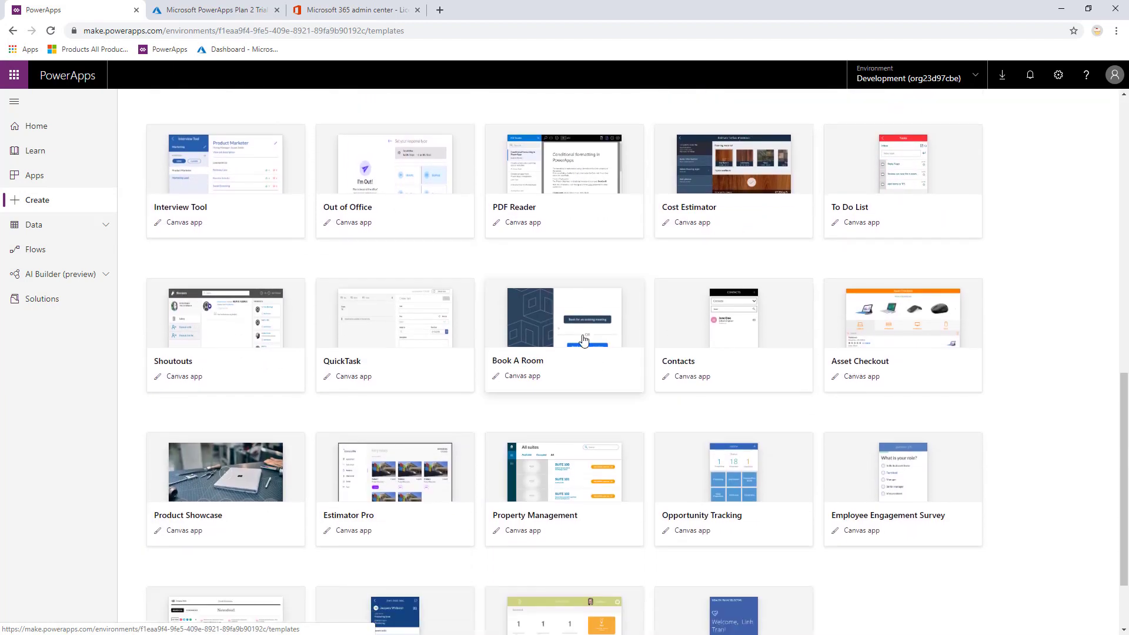
{"action": "left_click", "coordinate": [584, 340]}
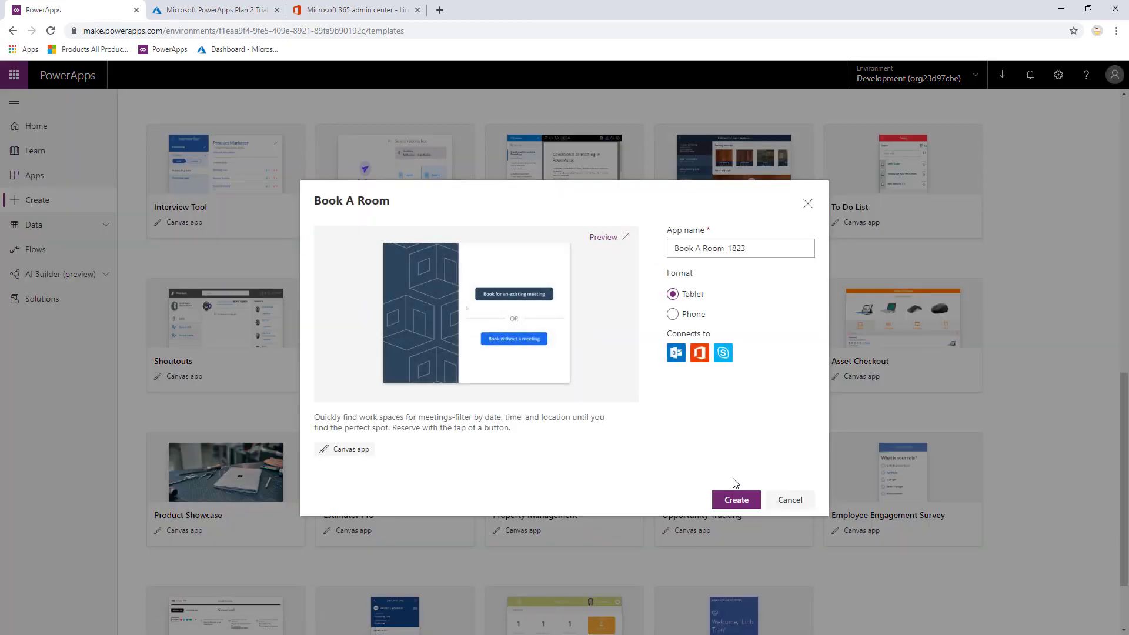
{"action": "left_click", "coordinate": [790, 500]}
Choose Share for the Book A Room app from its actions menu in the Apps list.
{"action": "left_click", "coordinate": [33, 176]}
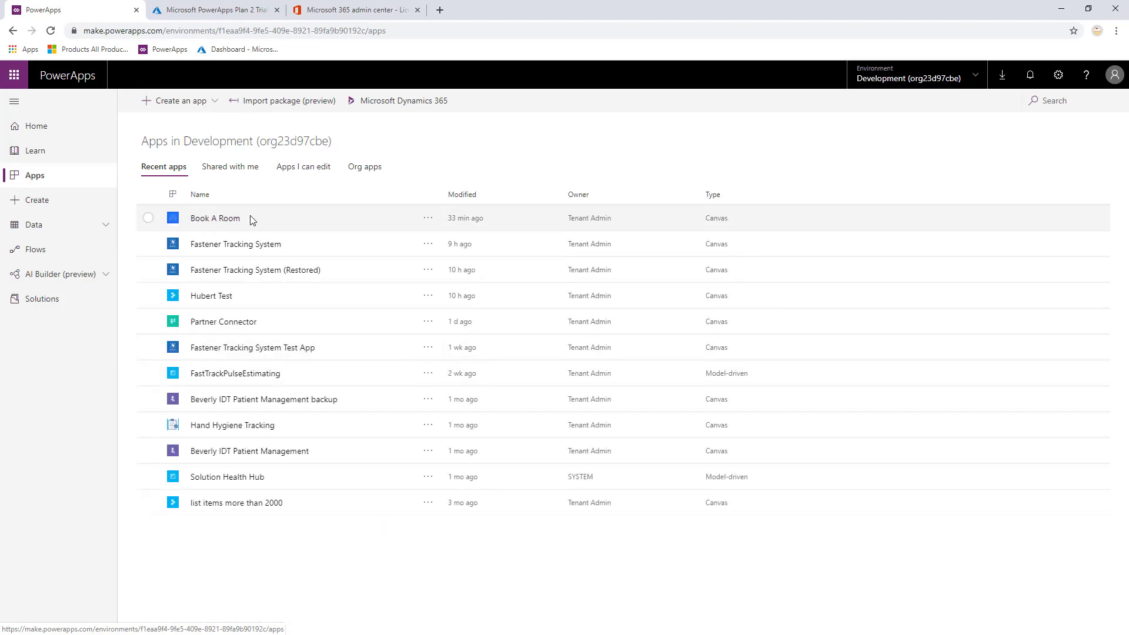
{"action": "left_click", "coordinate": [428, 223]}
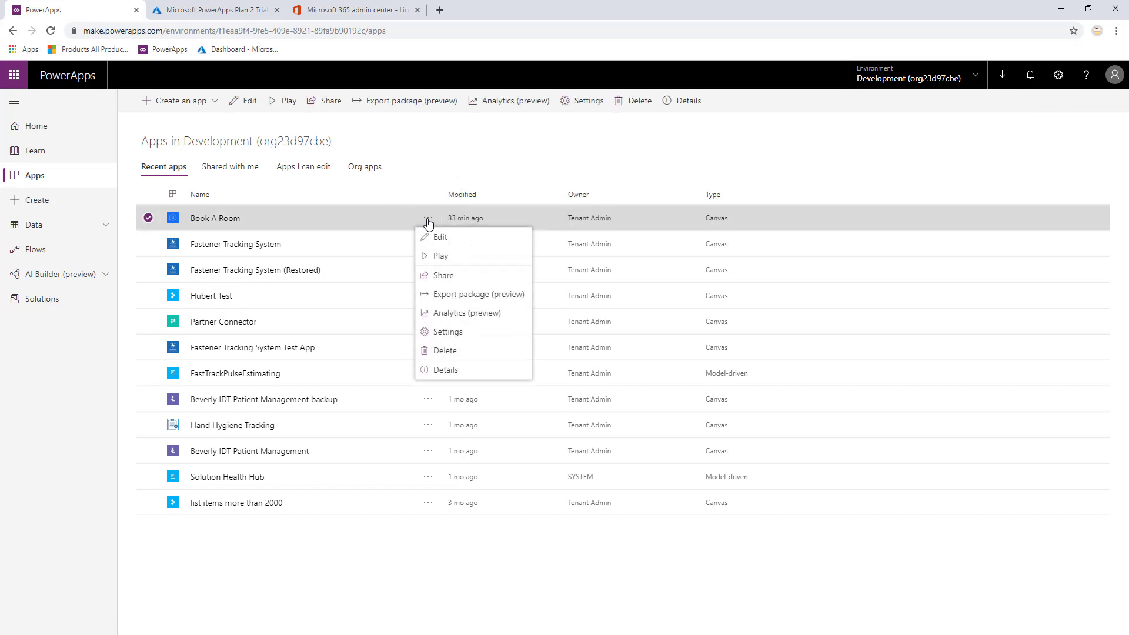
{"action": "left_click", "coordinate": [443, 276]}
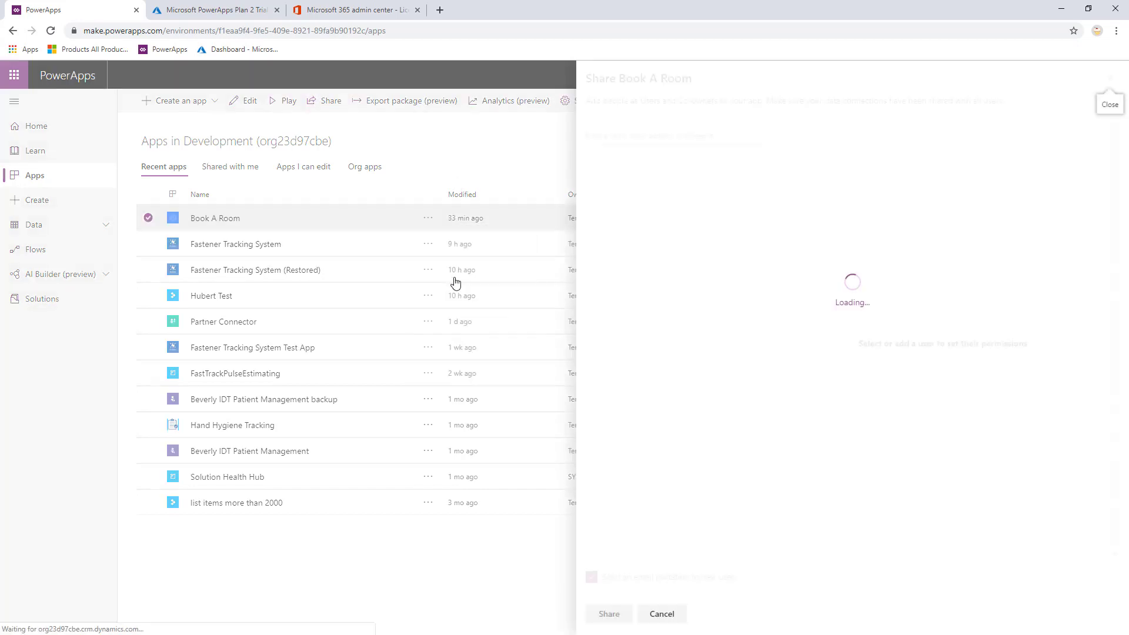
Add the guest's e-mail as a User on Book A Room and share with an e-mail invitation.
{"action": "left_click", "coordinate": [601, 139]}
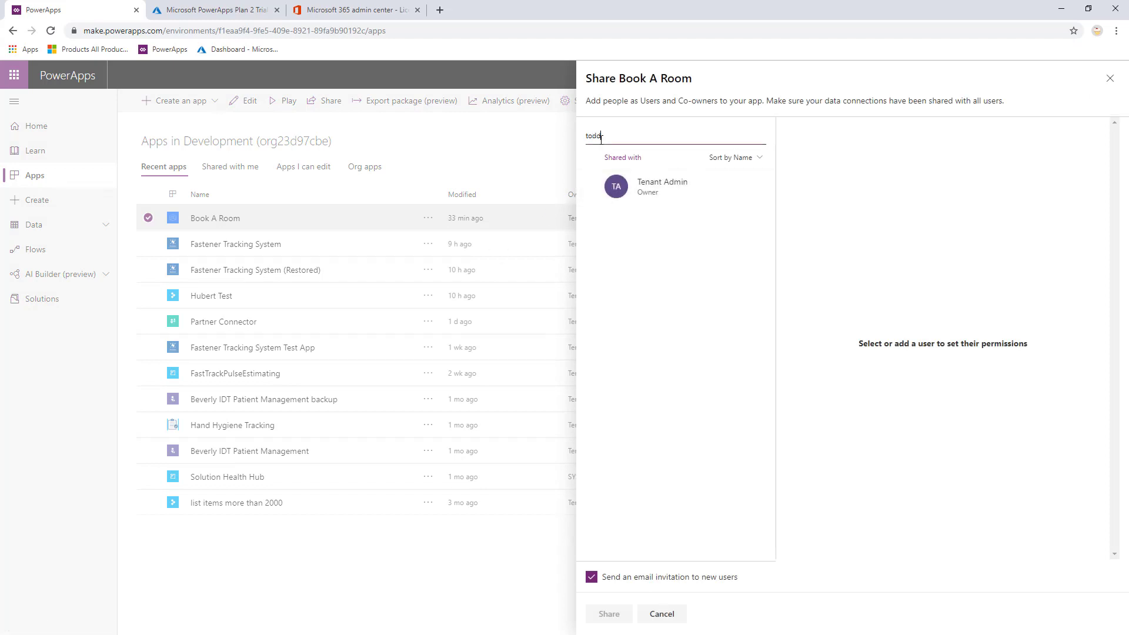
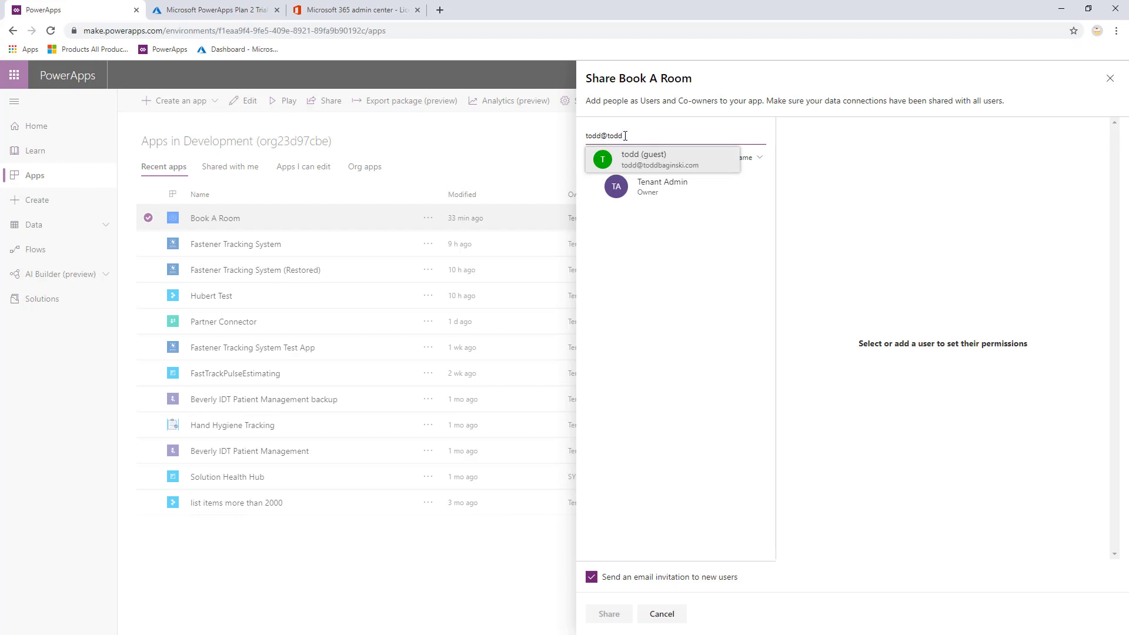
{"action": "left_click", "coordinate": [685, 168]}
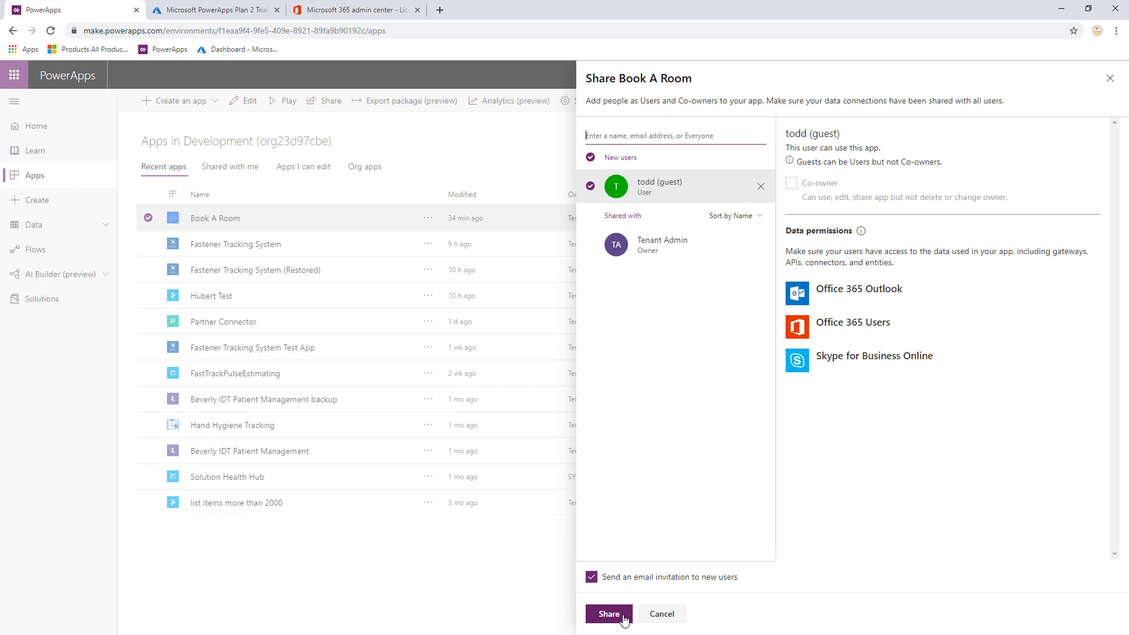
{"action": "left_click", "coordinate": [624, 621]}
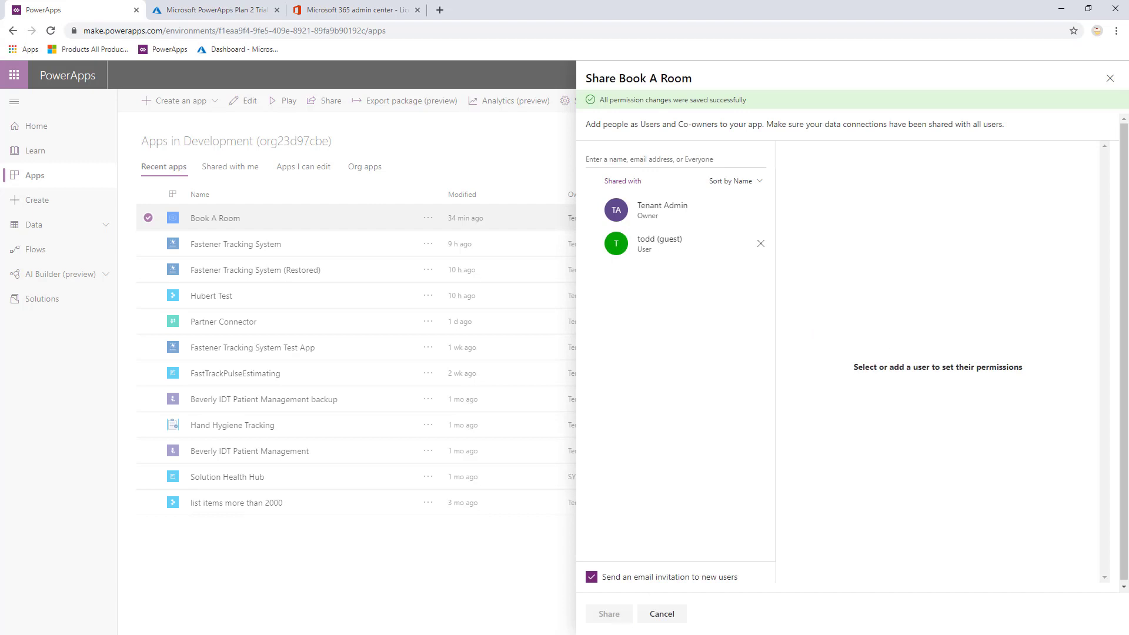
{"action": "key", "text": "alt+Tab"}
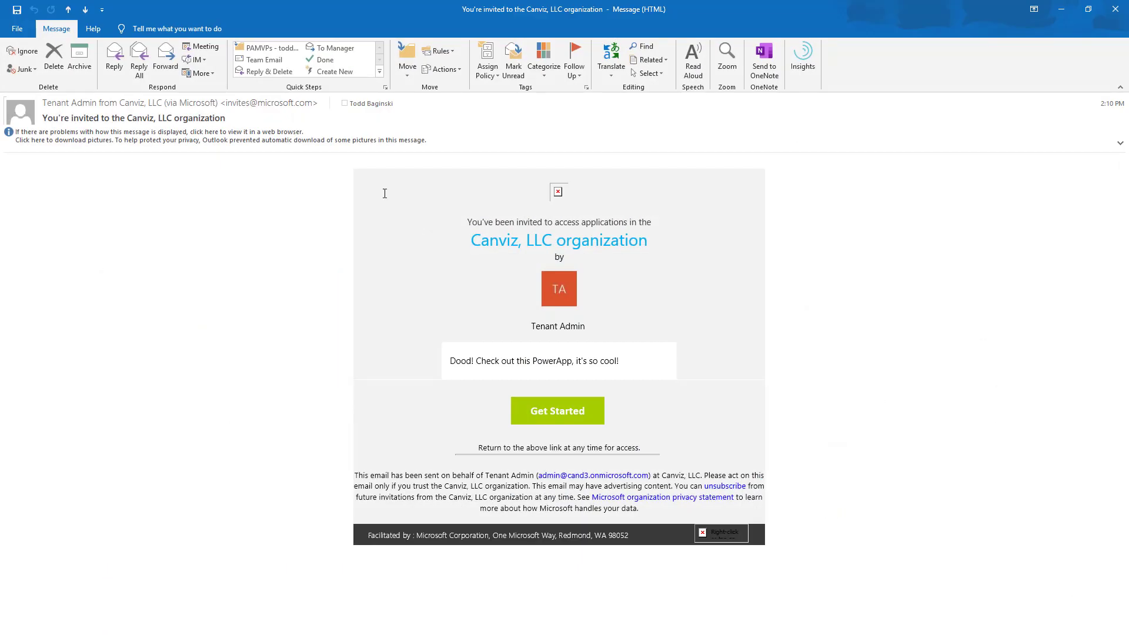
Download the blocked pictures, then review the Canviz logo, organization name and Tenant Admin sender.
{"action": "left_click", "coordinate": [310, 140]}
{"action": "left_click", "coordinate": [333, 146]}
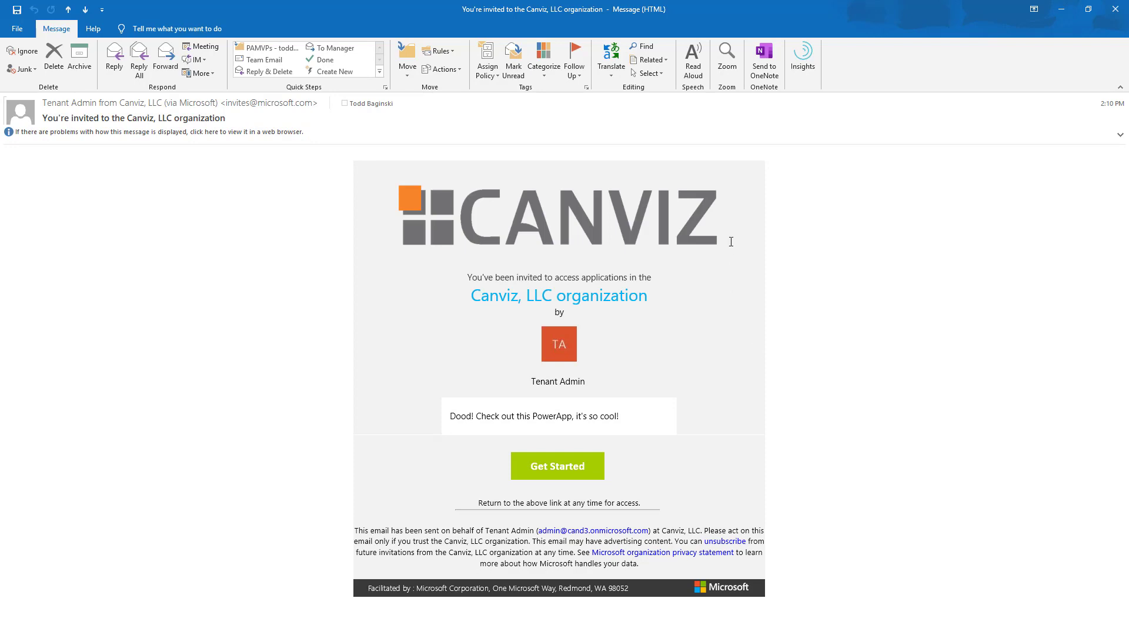
{"action": "left_click", "coordinate": [416, 212]}
{"action": "left_click_drag", "start_coordinate": [674, 299], "coordinate": [480, 291]}
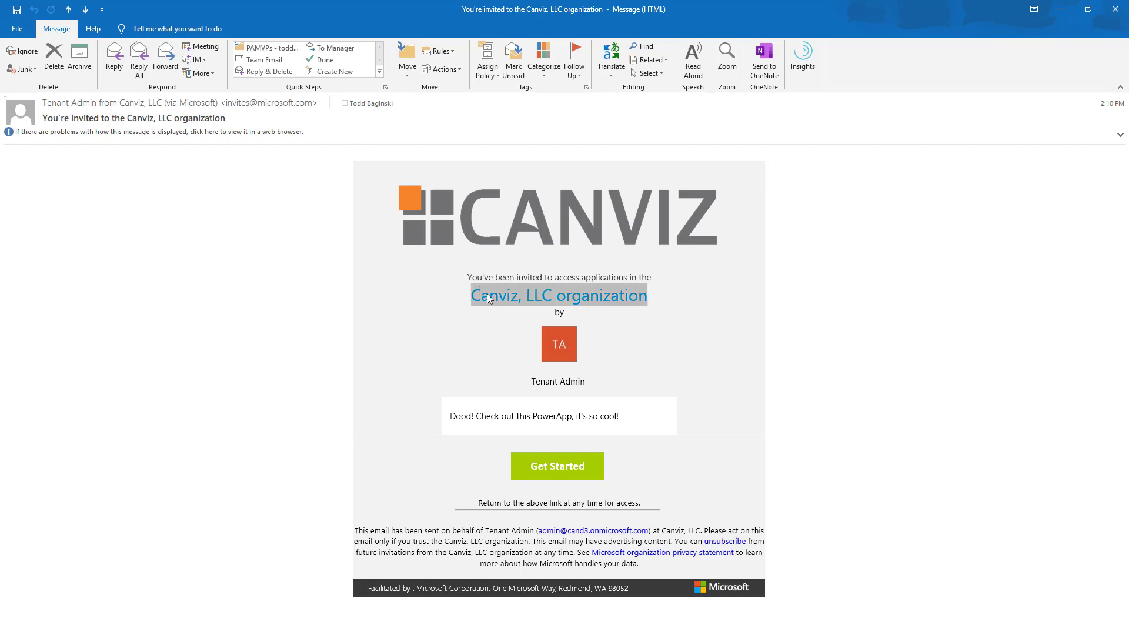
{"action": "left_click_drag", "start_coordinate": [672, 364], "coordinate": [532, 382]}
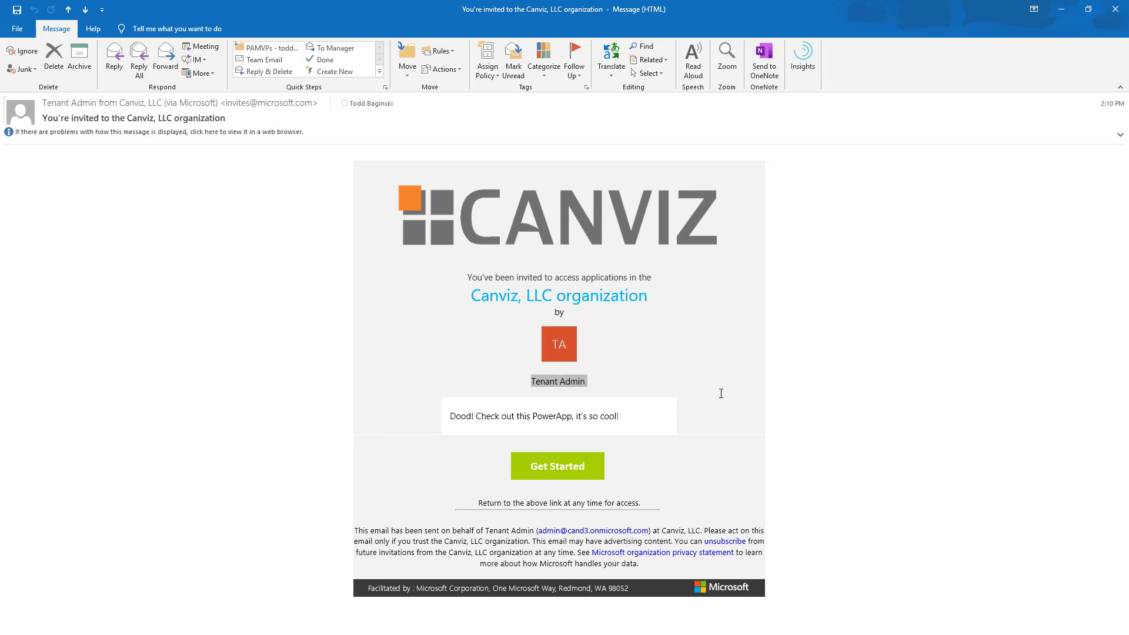
{"action": "left_click", "coordinate": [653, 428]}
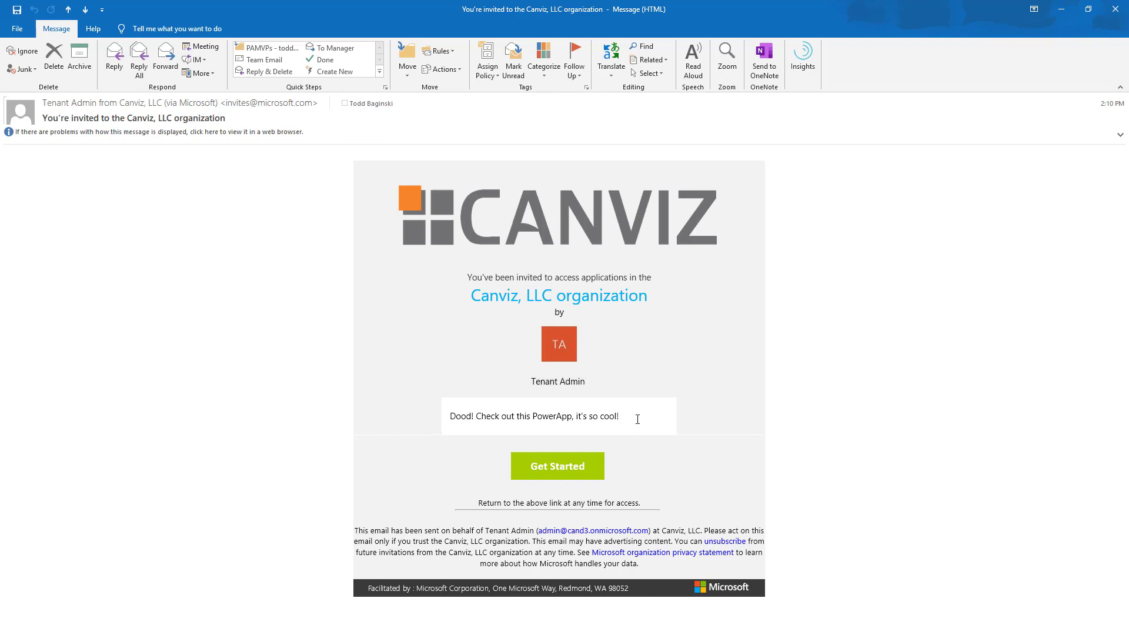
Accept the invitation, sign in with the guest's password, save it in Chrome, and accept Canviz's permissions.
{"action": "left_click", "coordinate": [563, 473]}
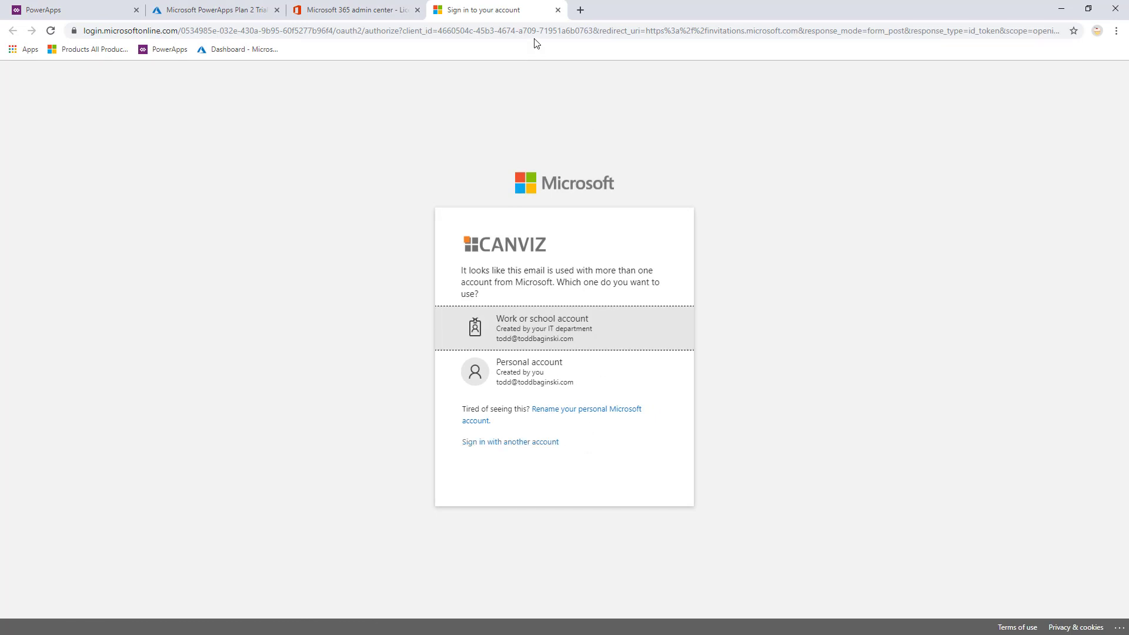
{"action": "left_click", "coordinate": [554, 332]}
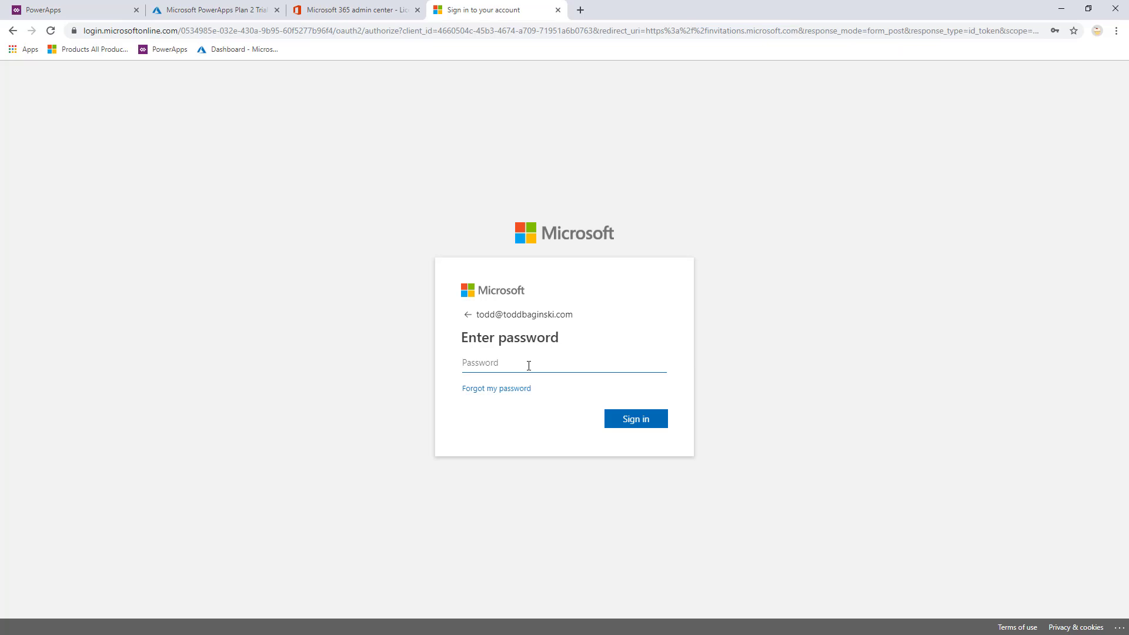
{"action": "key", "text": "ctrl+v"}
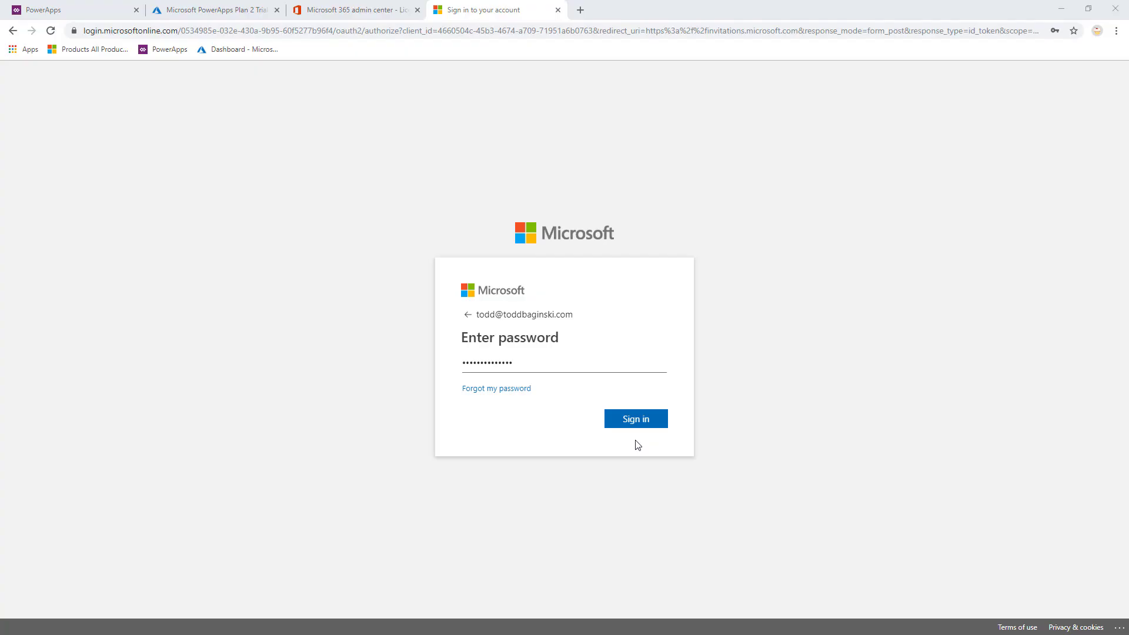
{"action": "left_click", "coordinate": [637, 425]}
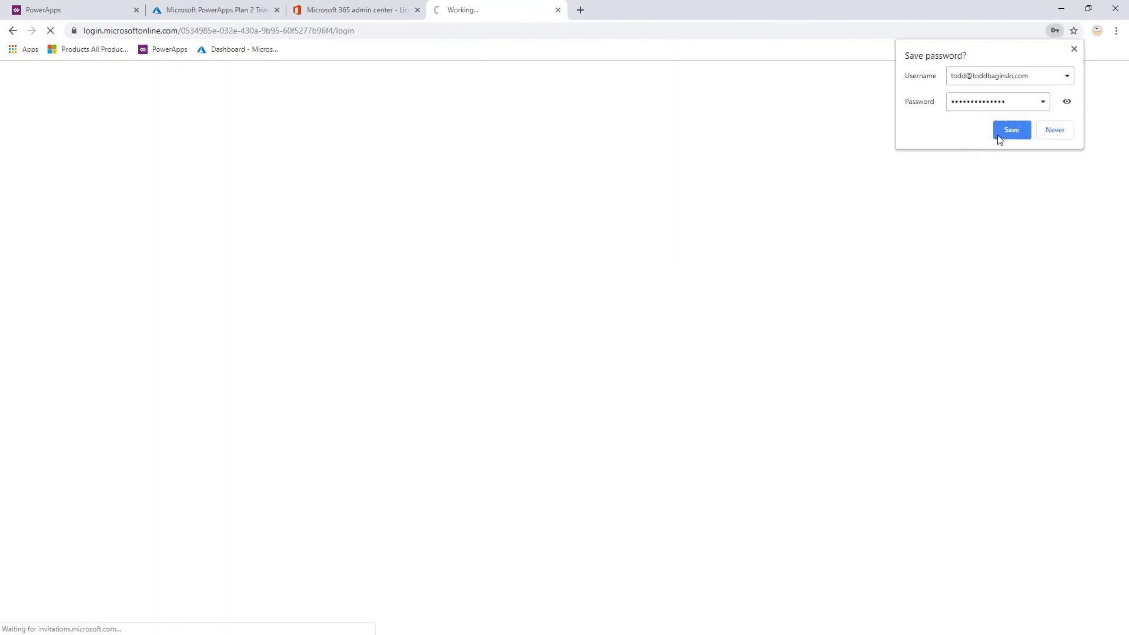
{"action": "left_click", "coordinate": [1003, 135]}
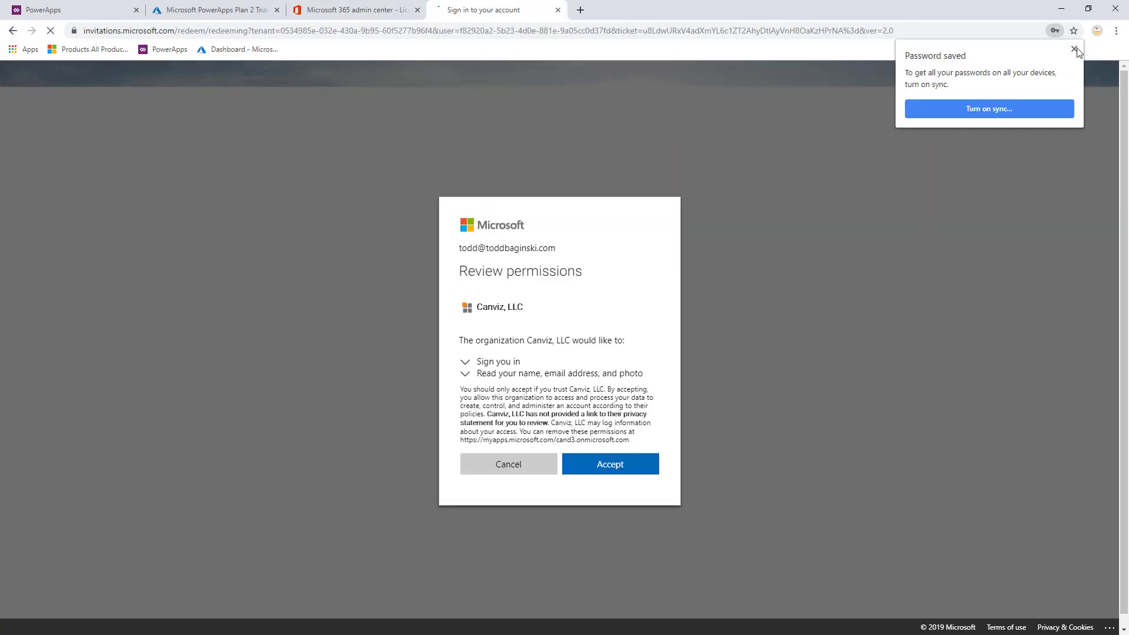
{"action": "left_click", "coordinate": [1075, 49]}
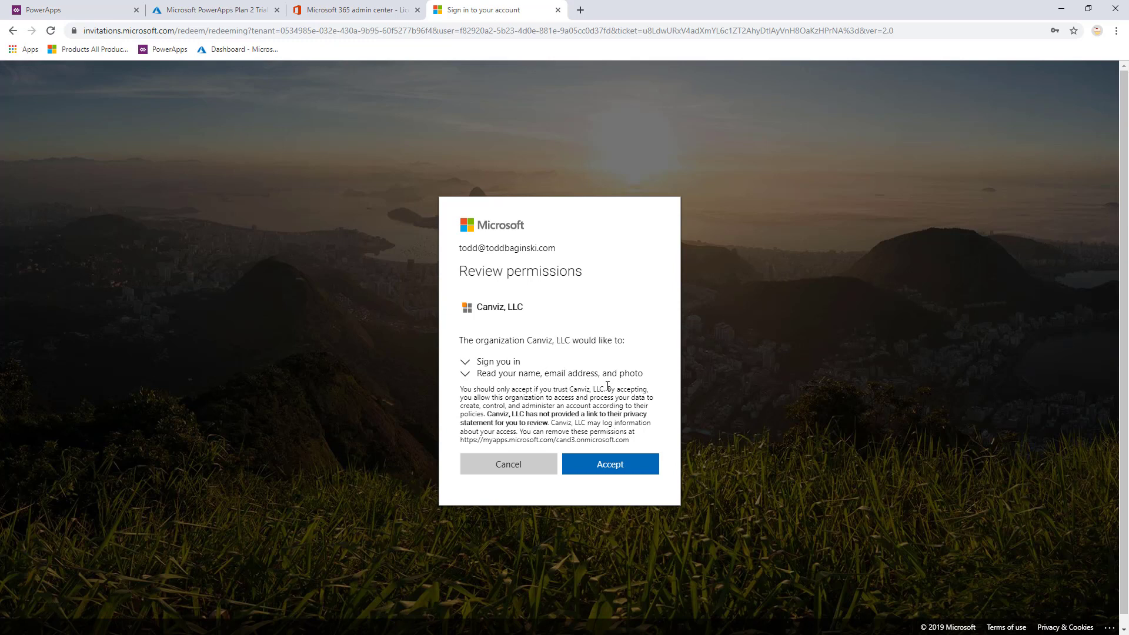
{"action": "left_click", "coordinate": [616, 469]}
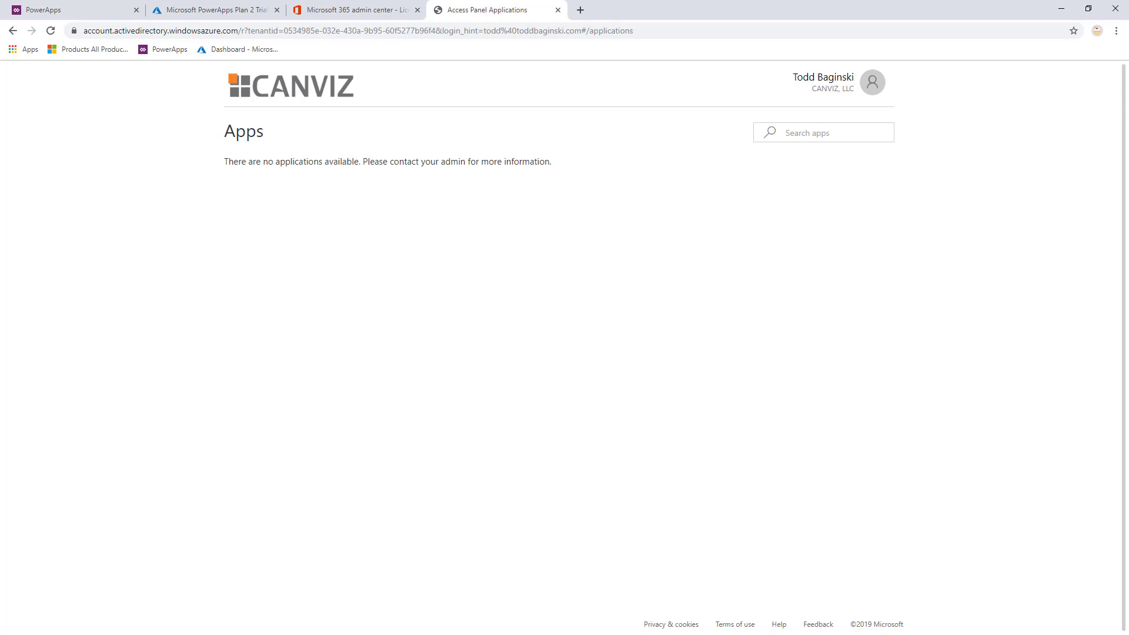
In Outlook, download the blocked pictures in the Book A Room sharing email.
{"action": "key", "text": "alt+Tab"}
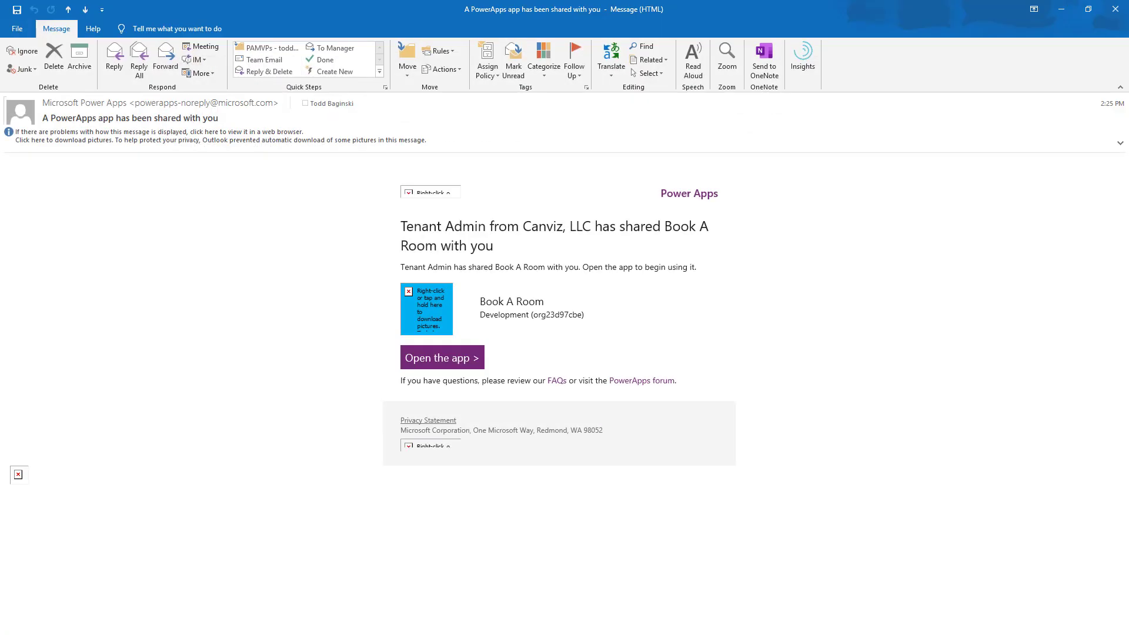
{"action": "left_click", "coordinate": [222, 140]}
{"action": "left_click", "coordinate": [238, 151]}
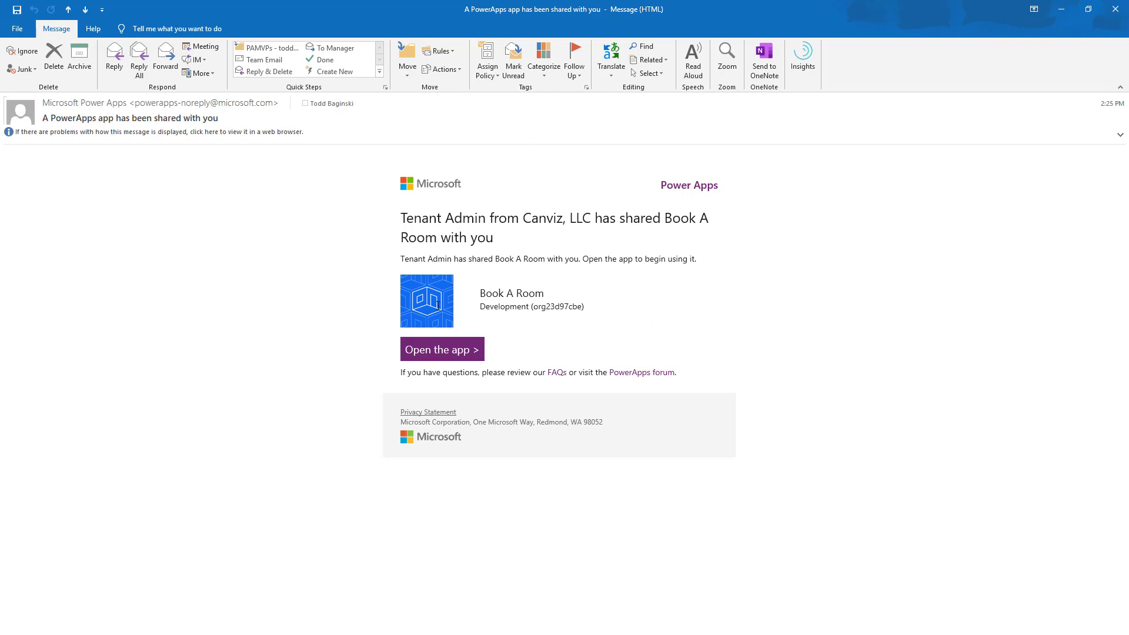
Copy the email's Open the app link address and return to Edge.
{"action": "left_click_drag", "start_coordinate": [481, 307], "coordinate": [587, 310]}
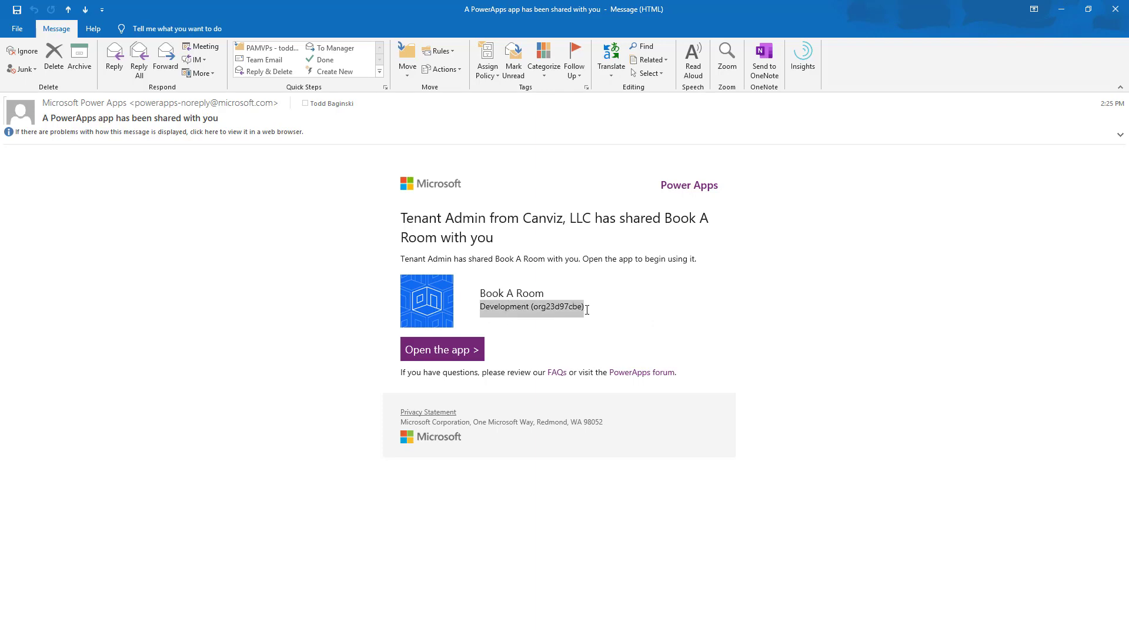
{"action": "right_click", "coordinate": [457, 353]}
{"action": "left_click", "coordinate": [511, 402]}
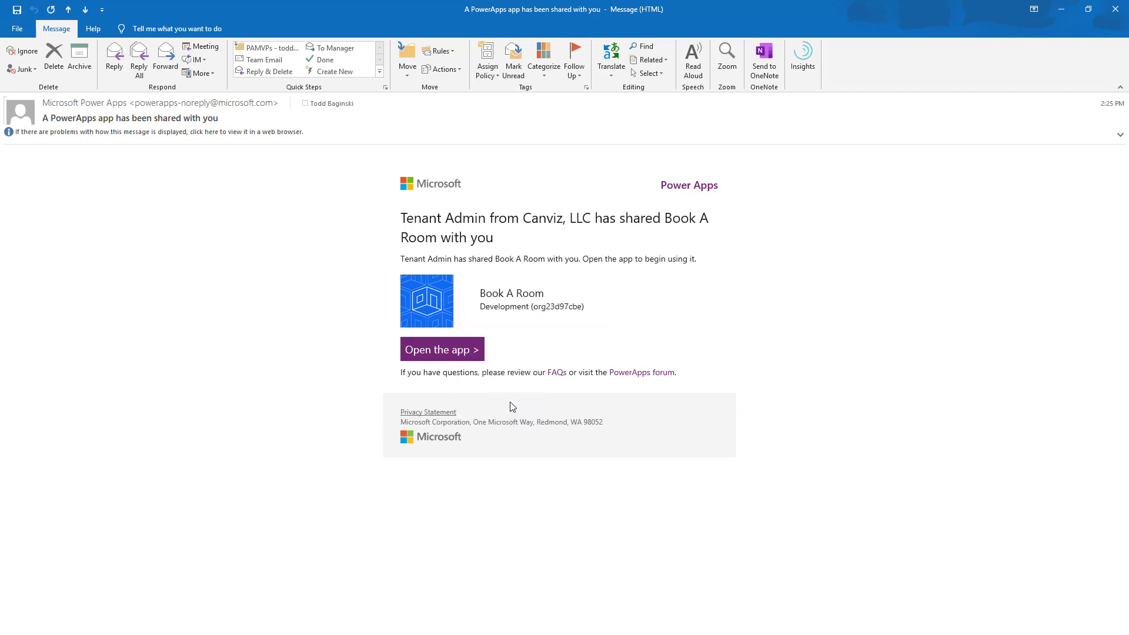
{"action": "key", "text": "alt+Tab"}
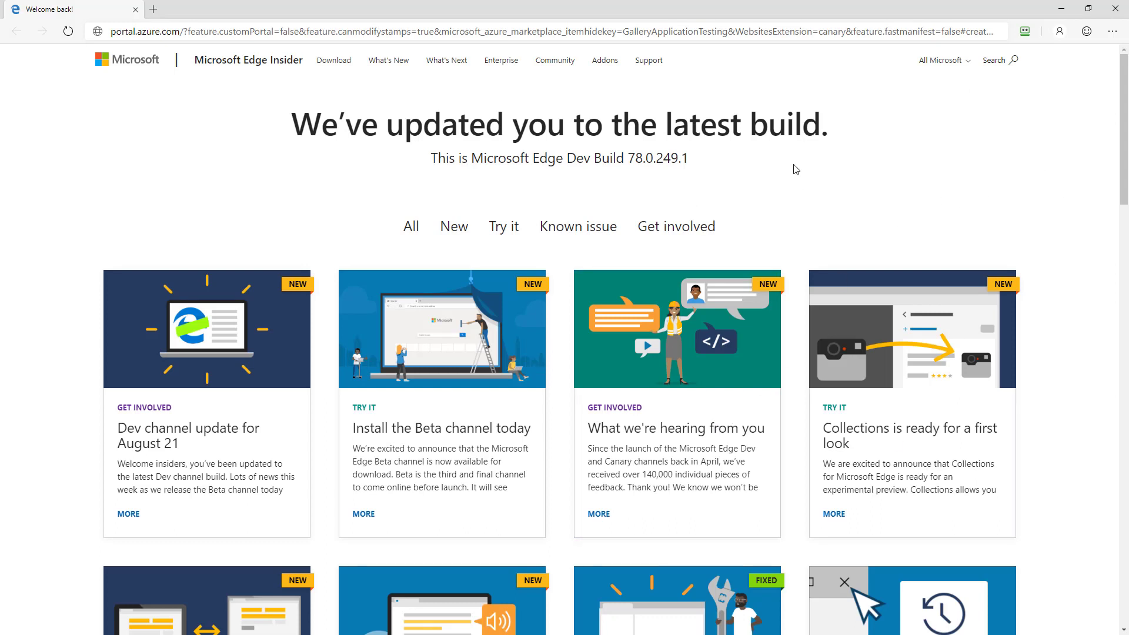
Open the copied Book A Room app link in the Edge address bar.
{"action": "left_click", "coordinate": [863, 37]}
{"action": "key", "text": "BackSpace"}
{"action": "key", "text": "ctrl+v"}
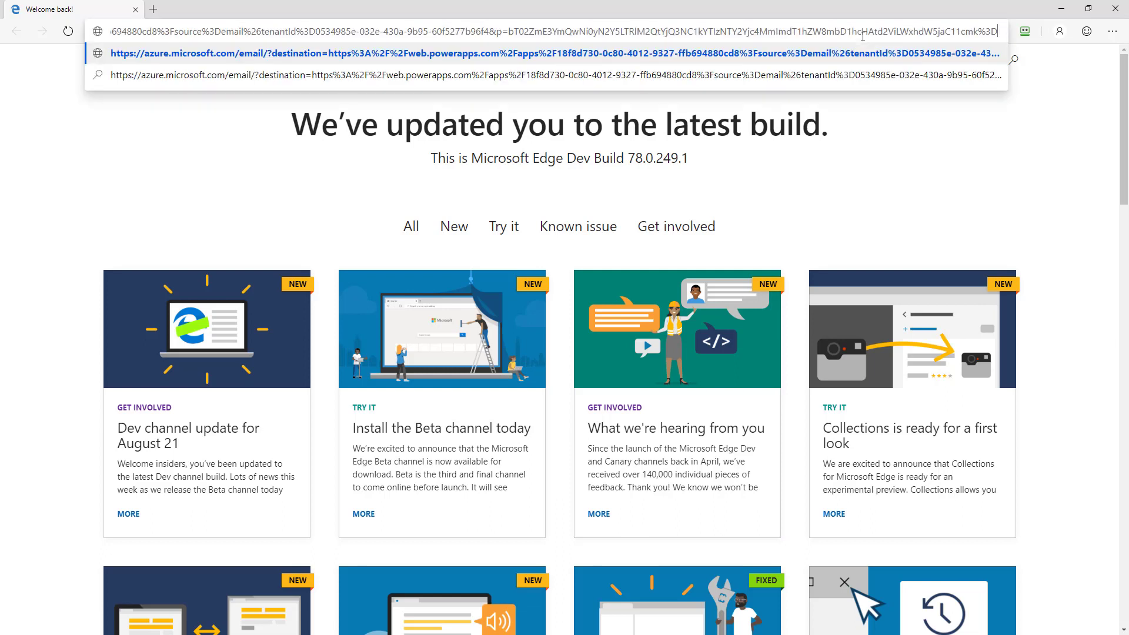
{"action": "key", "text": "Return"}
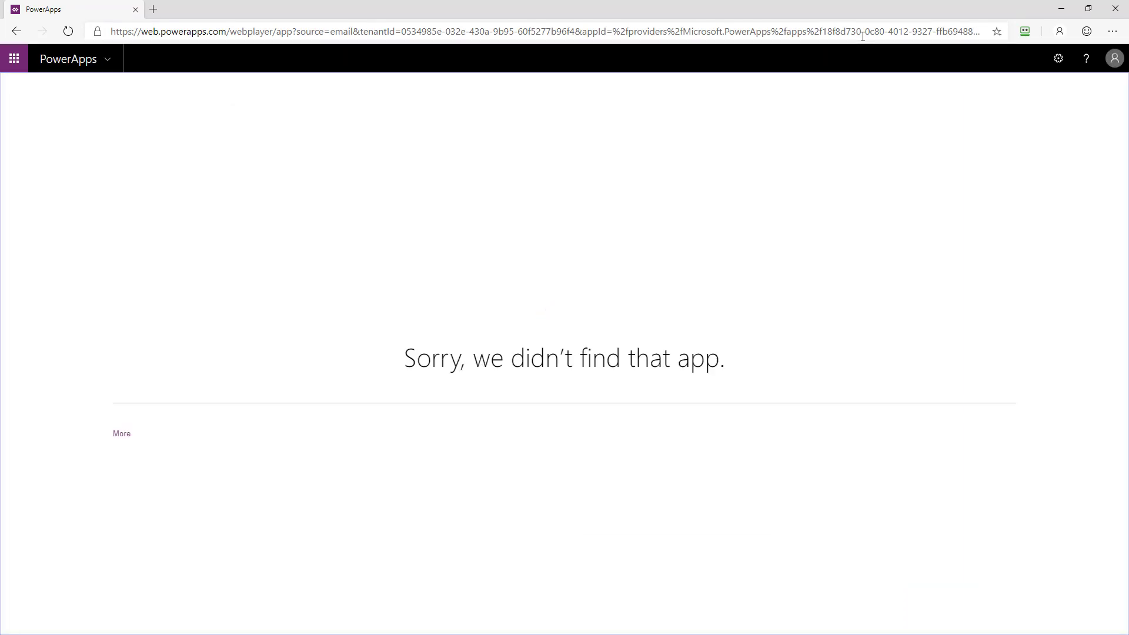
Show the app-not-found error details, then sign out of the current account.
{"action": "left_click", "coordinate": [121, 434]}
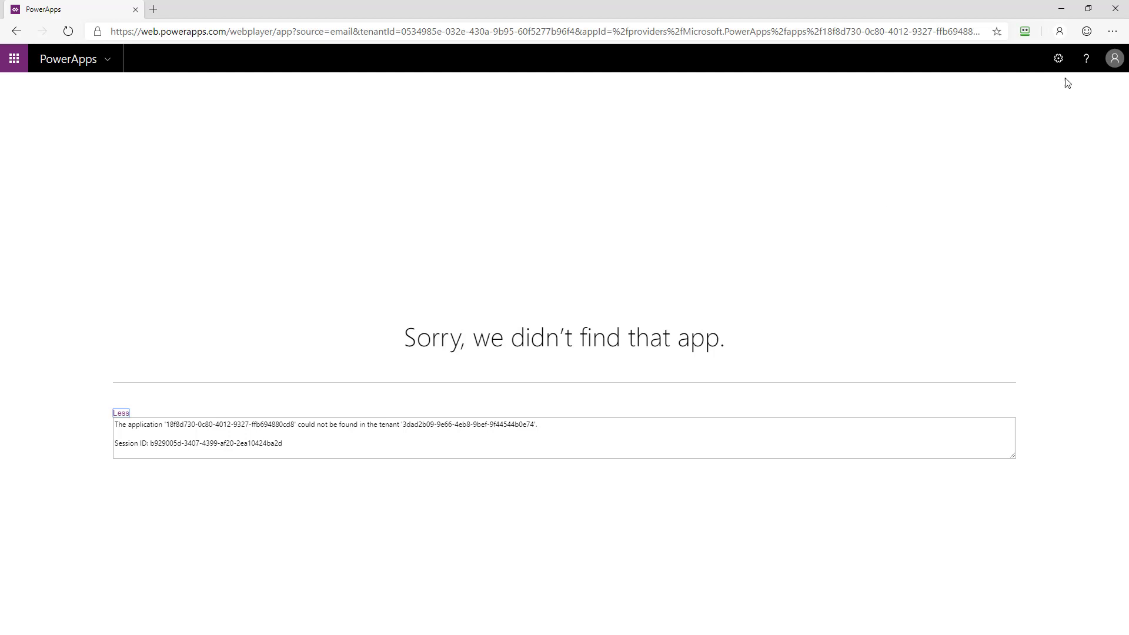
{"action": "left_click", "coordinate": [1113, 60]}
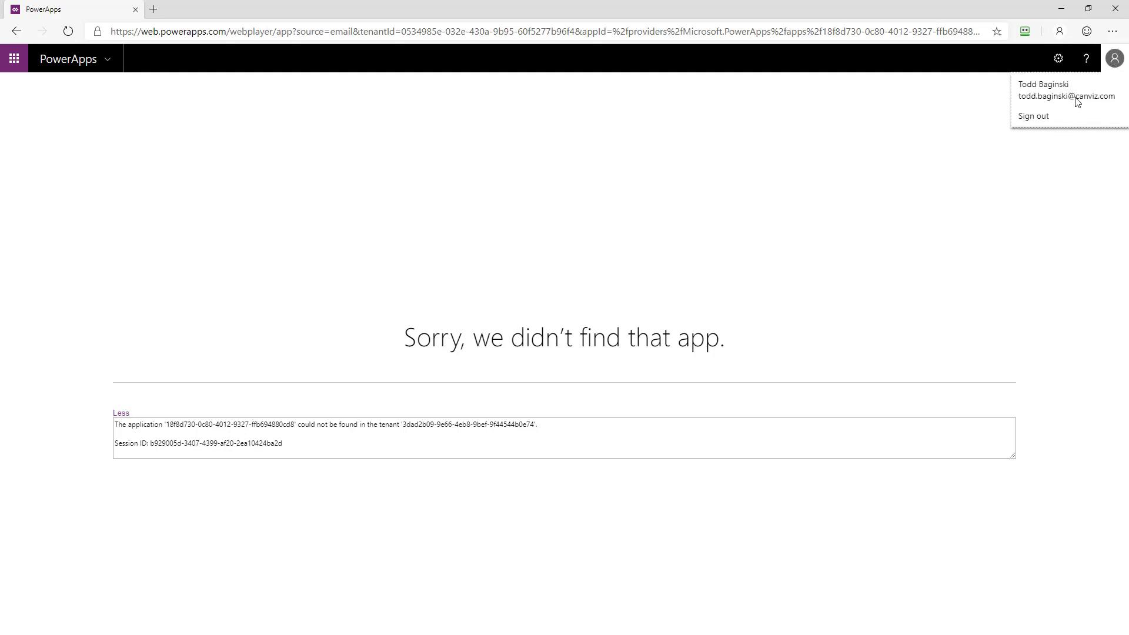
{"action": "left_click", "coordinate": [1048, 118]}
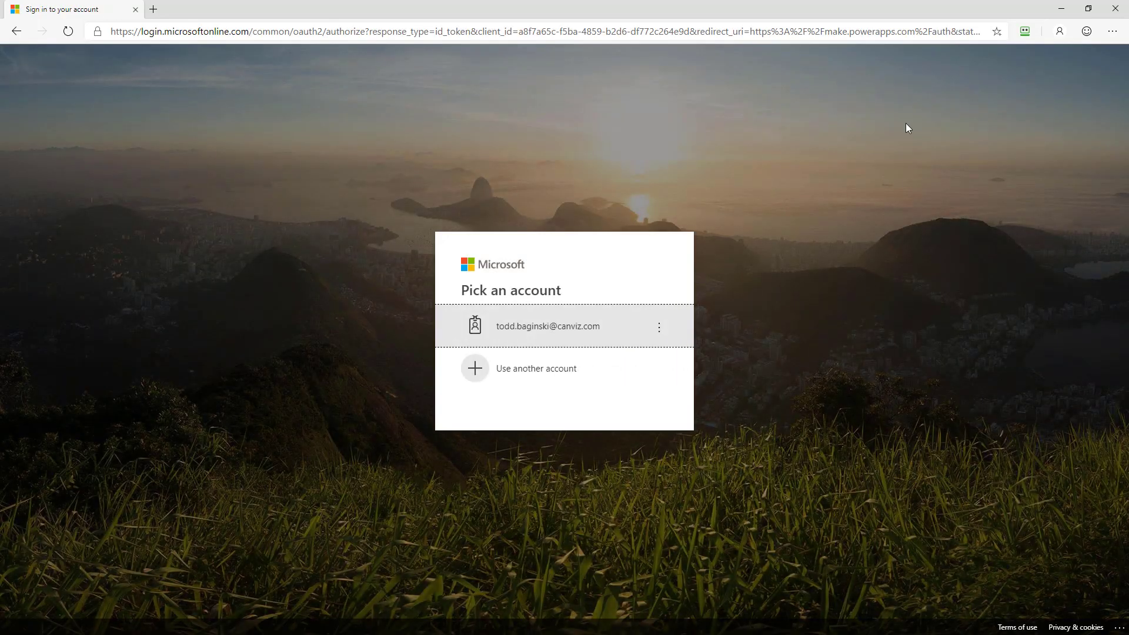
Reopen the app link from the sign-in page and choose Use another account.
{"action": "left_click", "coordinate": [479, 31]}
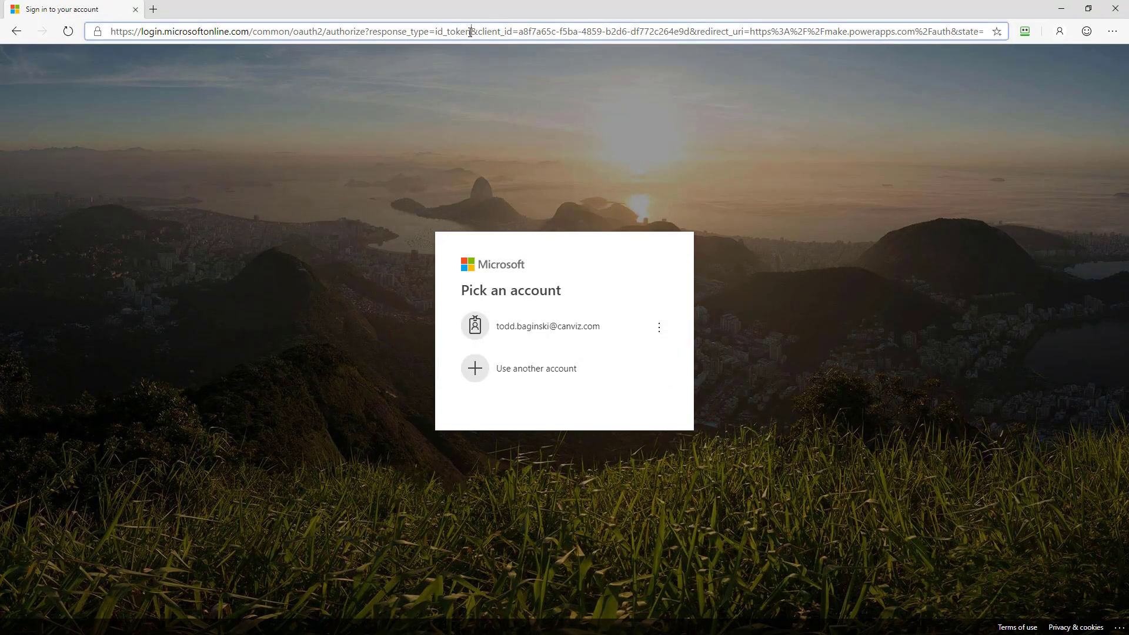
{"action": "key", "text": "ctrl+v"}
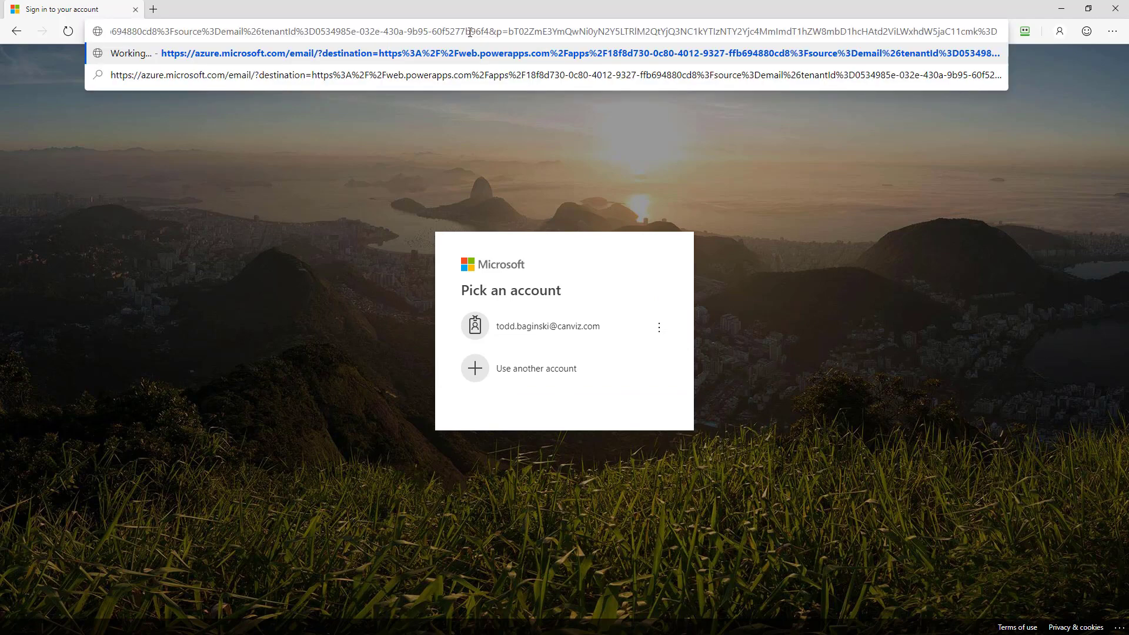
{"action": "key", "text": "Return"}
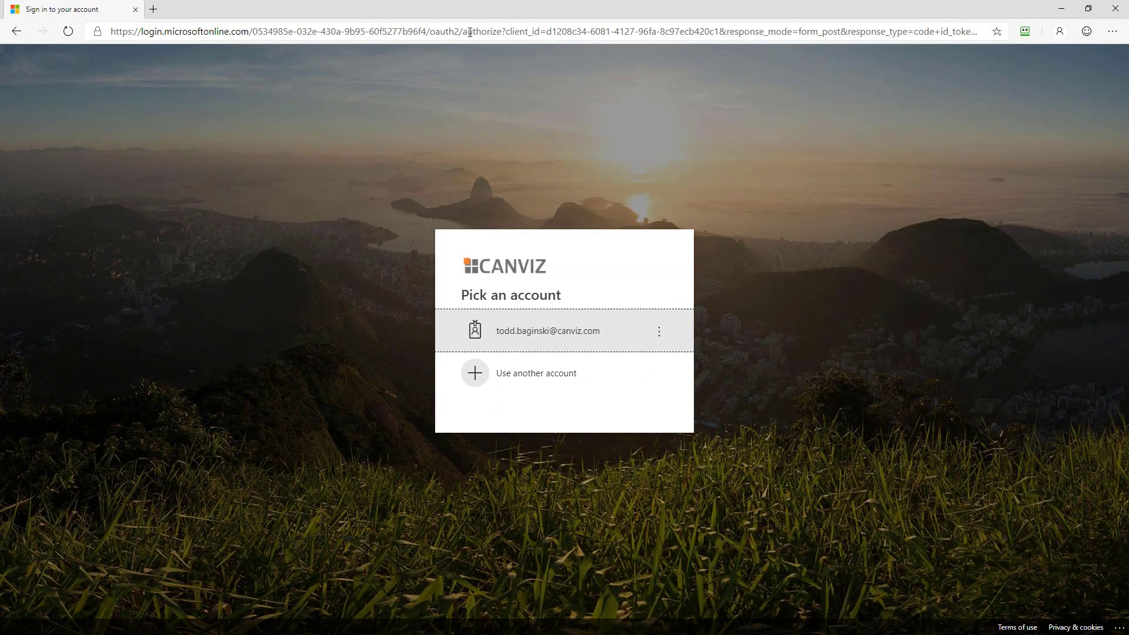
{"action": "left_click", "coordinate": [517, 376]}
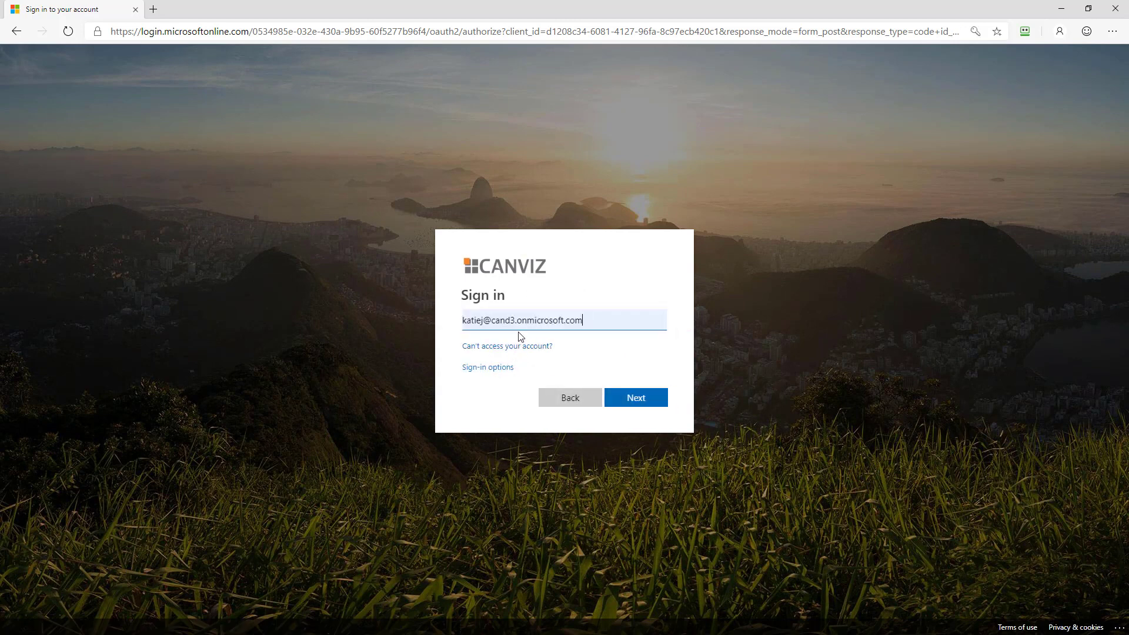
Sign in with the guest account's email and password and allow the Outlook, Users and Skype permissions.
{"action": "left_click", "coordinate": [633, 317]}
{"action": "left_click_drag", "start_coordinate": [633, 318], "coordinate": [443, 317]}
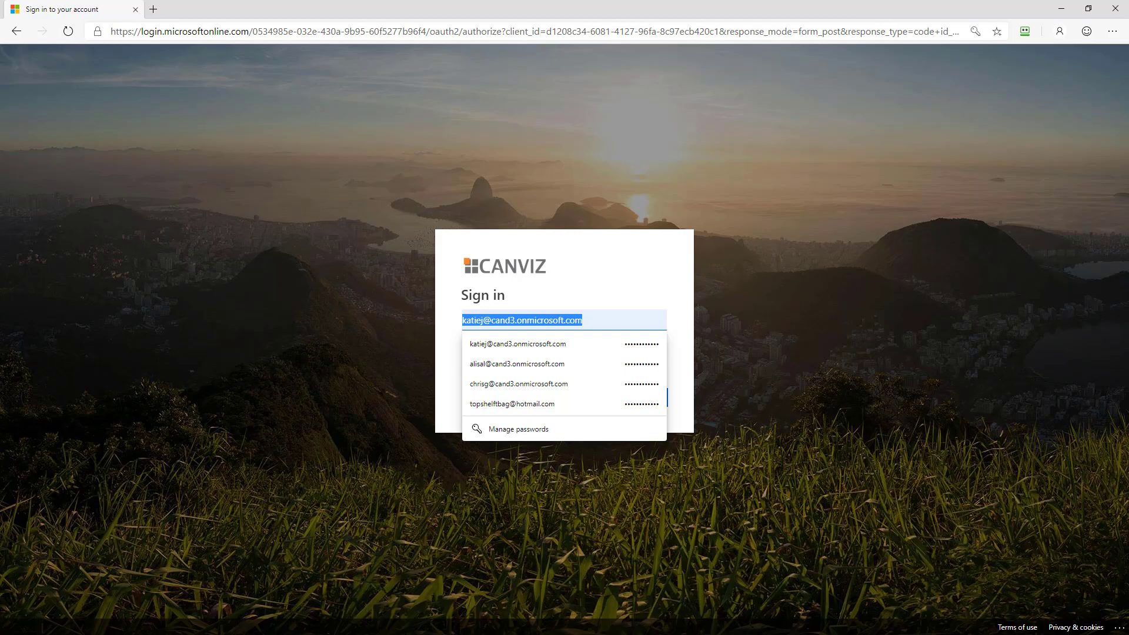
{"action": "key", "text": "ctrl+v"}
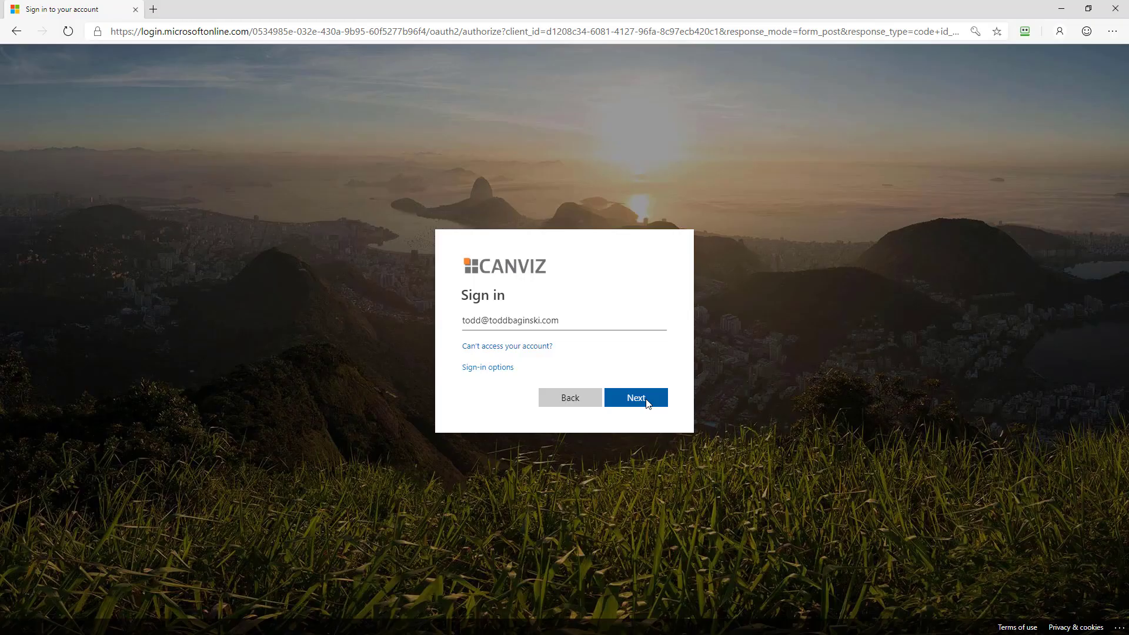
{"action": "left_click", "coordinate": [647, 402]}
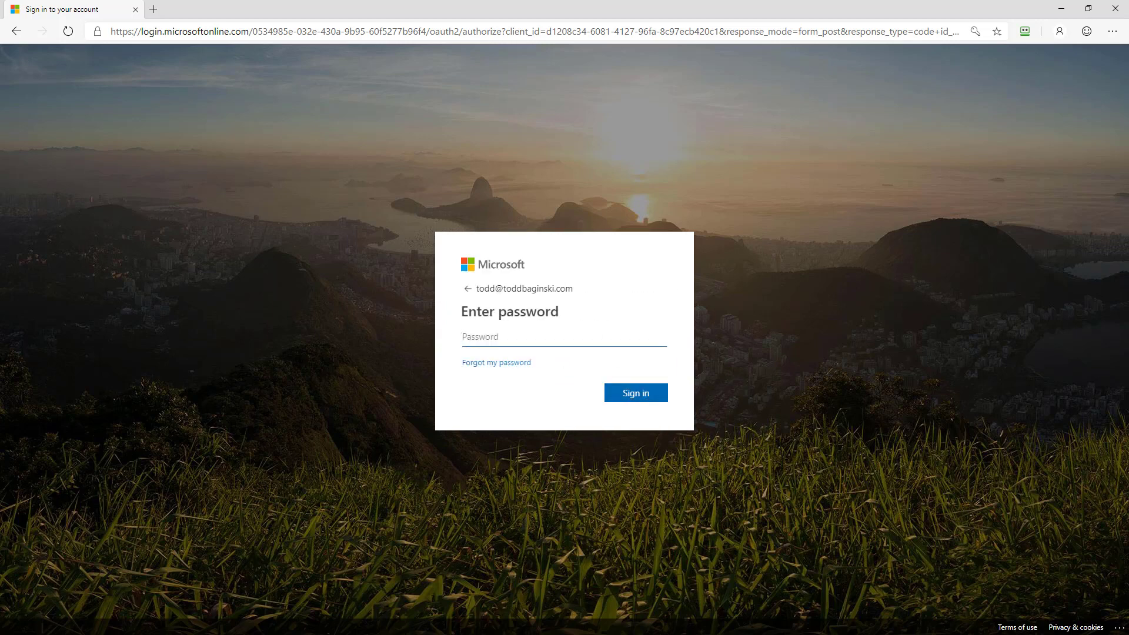
{"action": "key", "text": "ctrl+v"}
{"action": "left_click", "coordinate": [657, 402]}
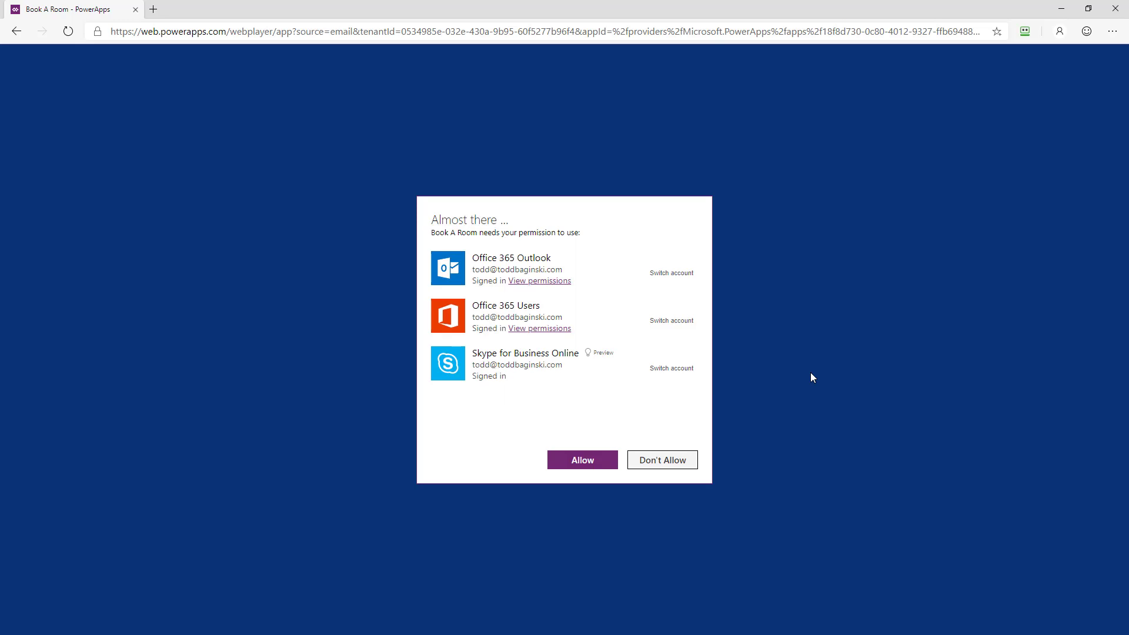
{"action": "left_click", "coordinate": [590, 463]}
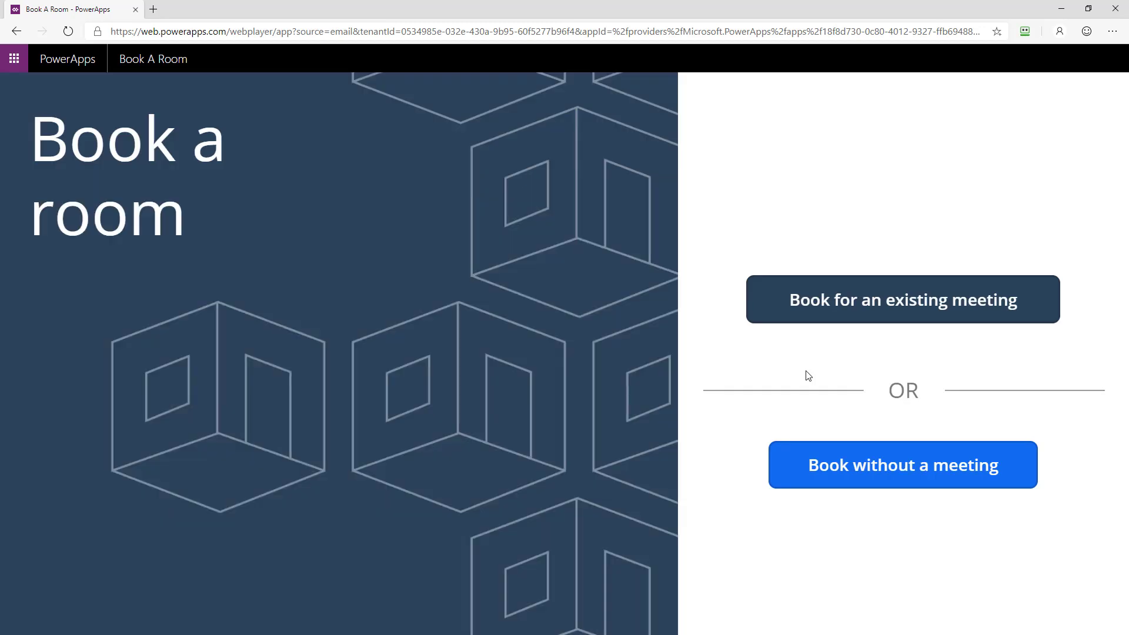
{"action": "left_click", "coordinate": [1115, 60]}
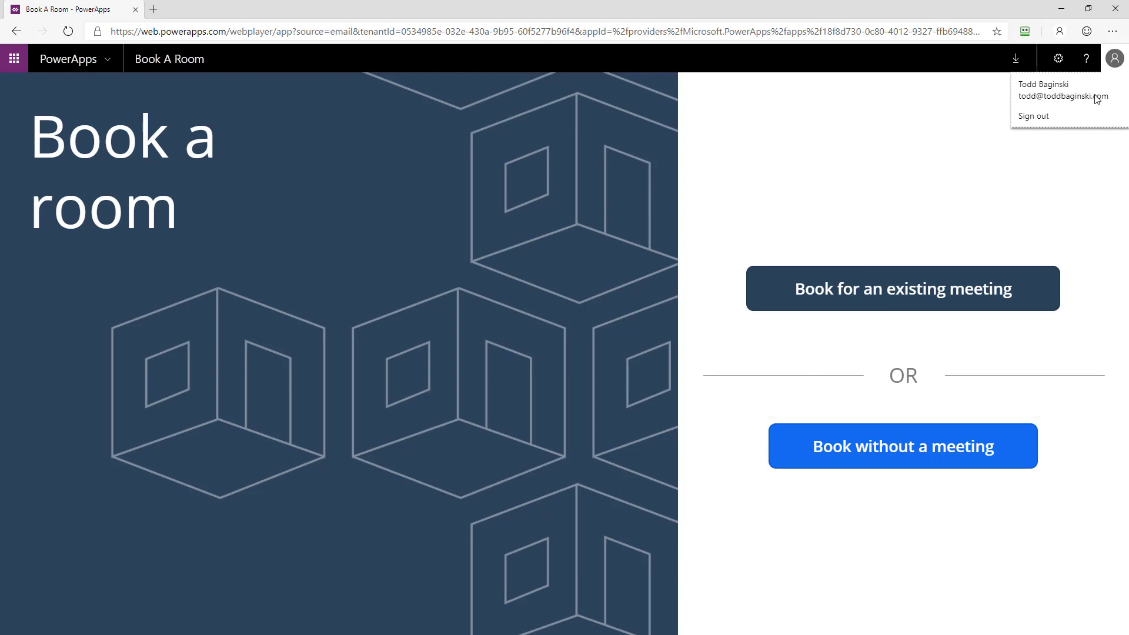